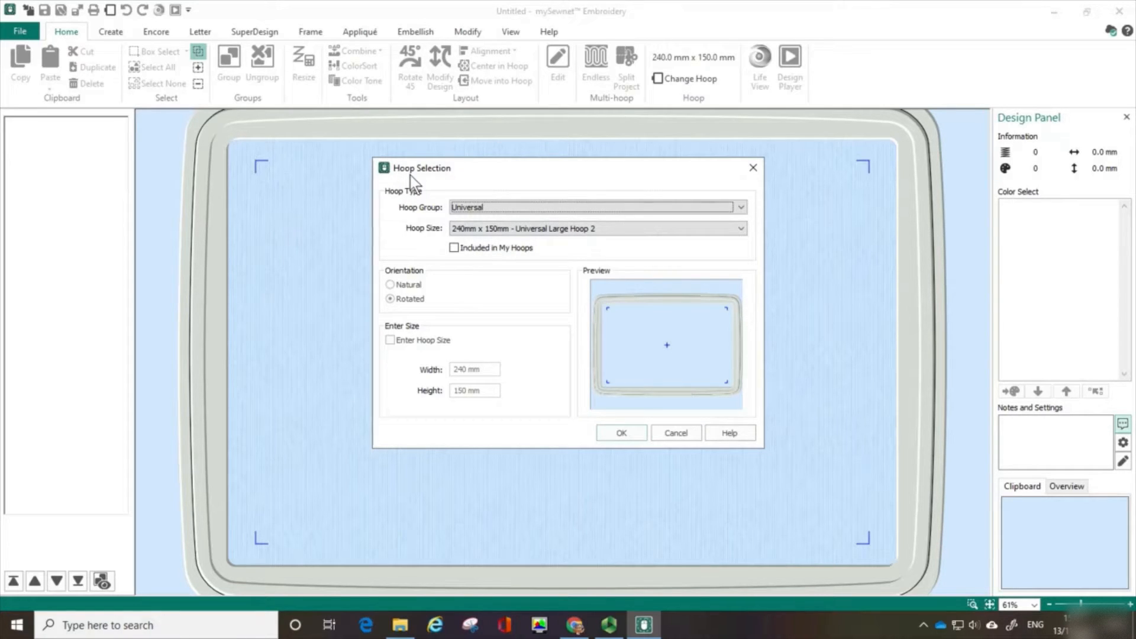
# Accept the Universal group's 240mm x 150mm - Universal Large Hoop 2 in rotated orientation for the new project
pyautogui.press('ctrl')
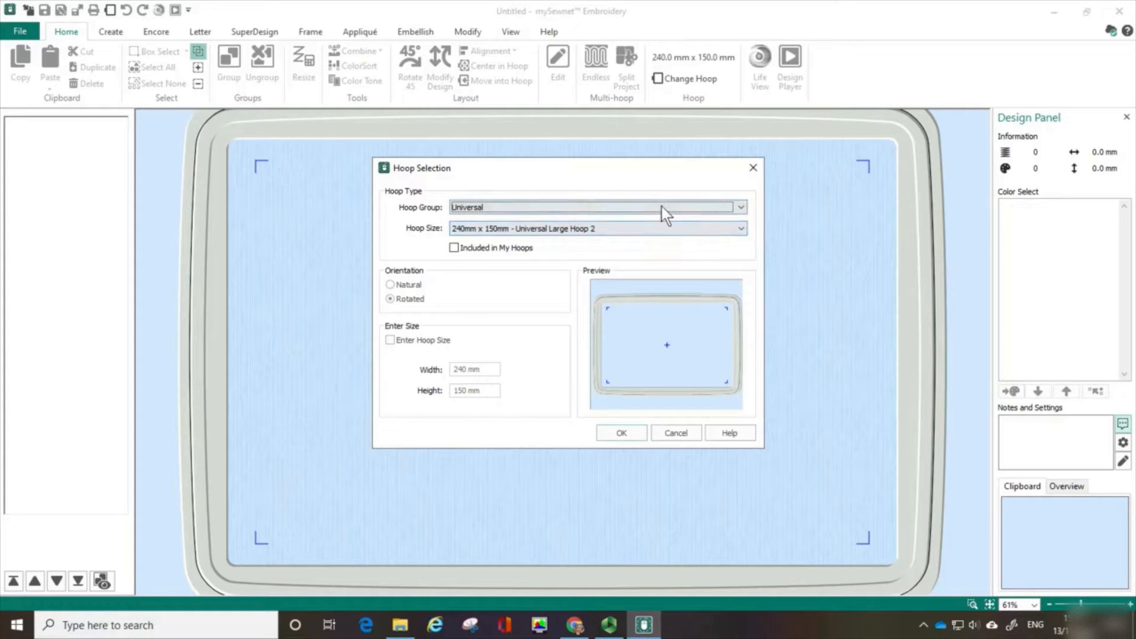
pyautogui.press('ctrl')
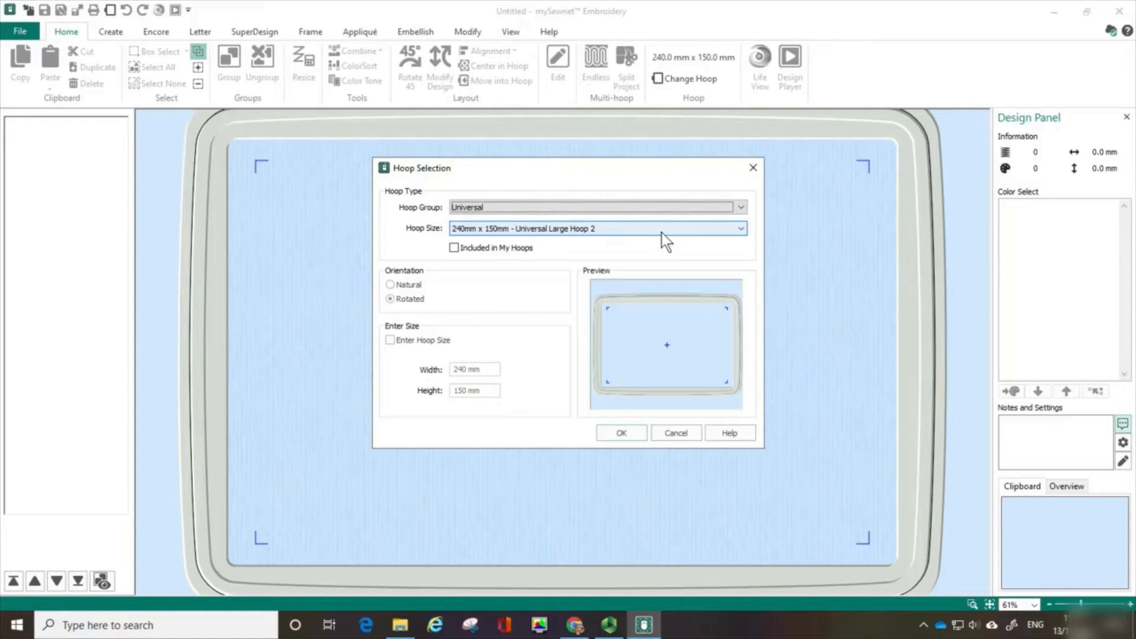
pyautogui.click(623, 436)
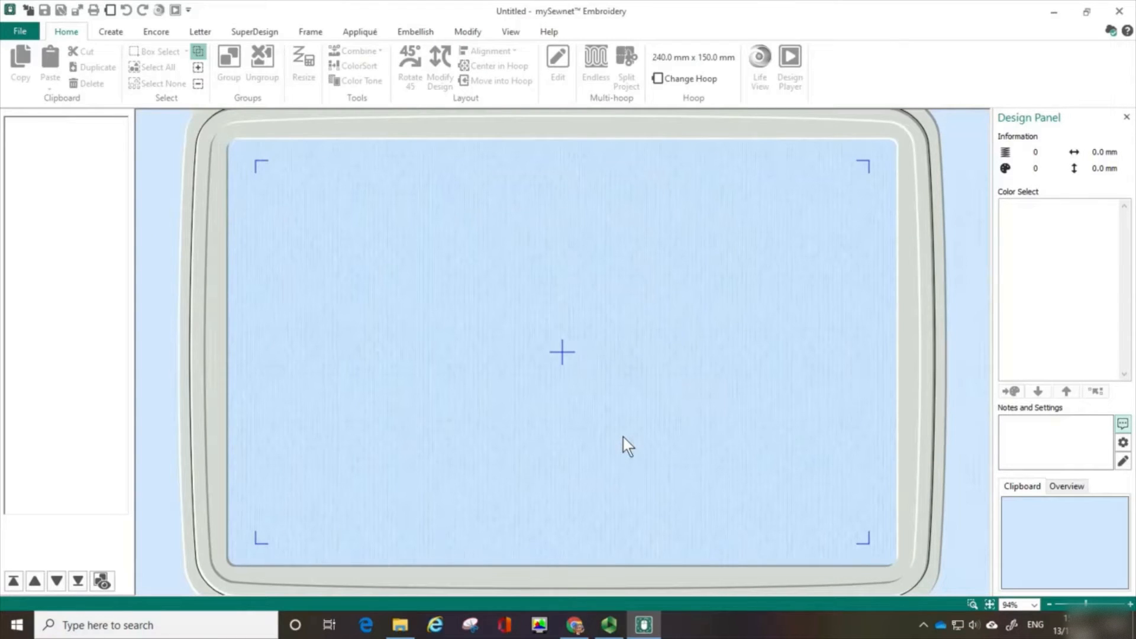
# Browse the SuperDesign collection and choose the squirrel from the Cute Animals 3 category
pyautogui.click(251, 31)
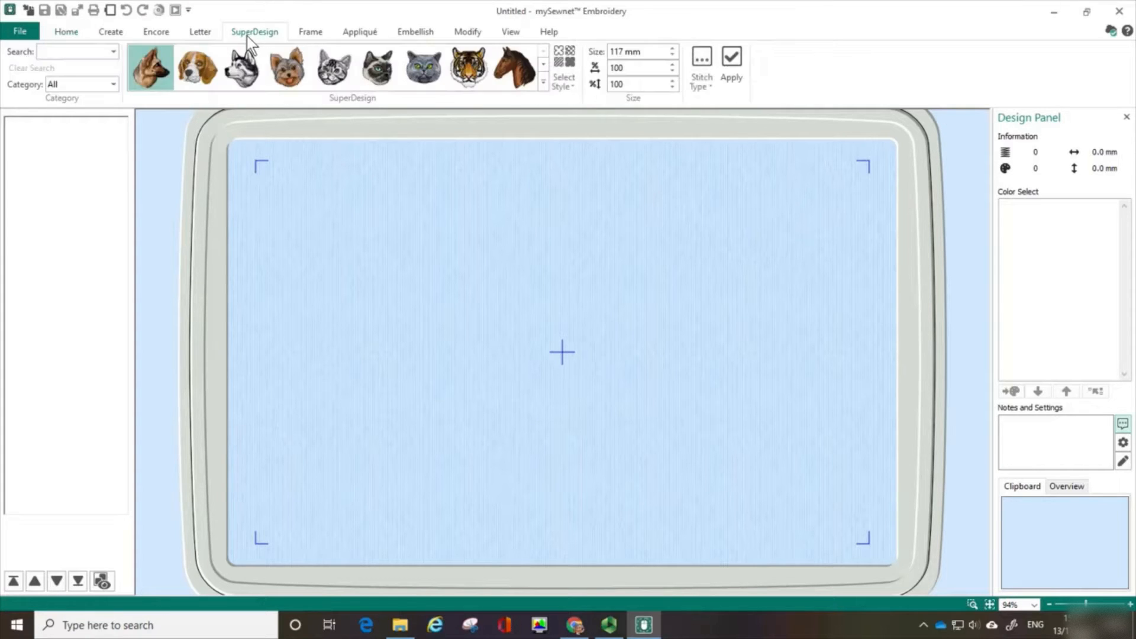
pyautogui.click(544, 83)
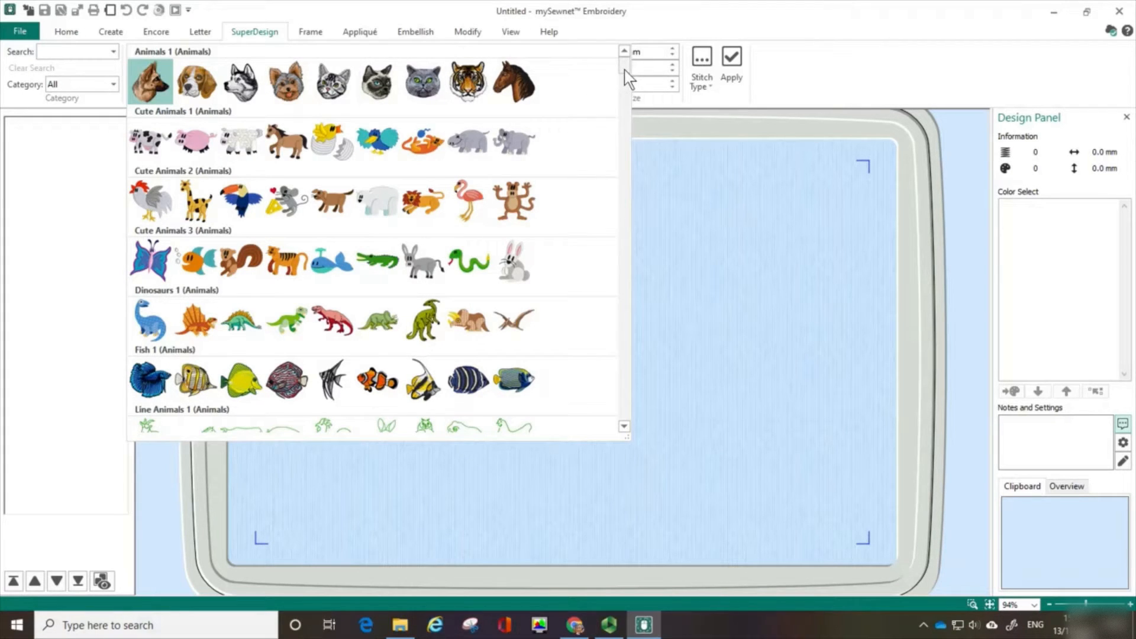
pyautogui.moveTo(623, 70); pyautogui.dragTo(623, 287)
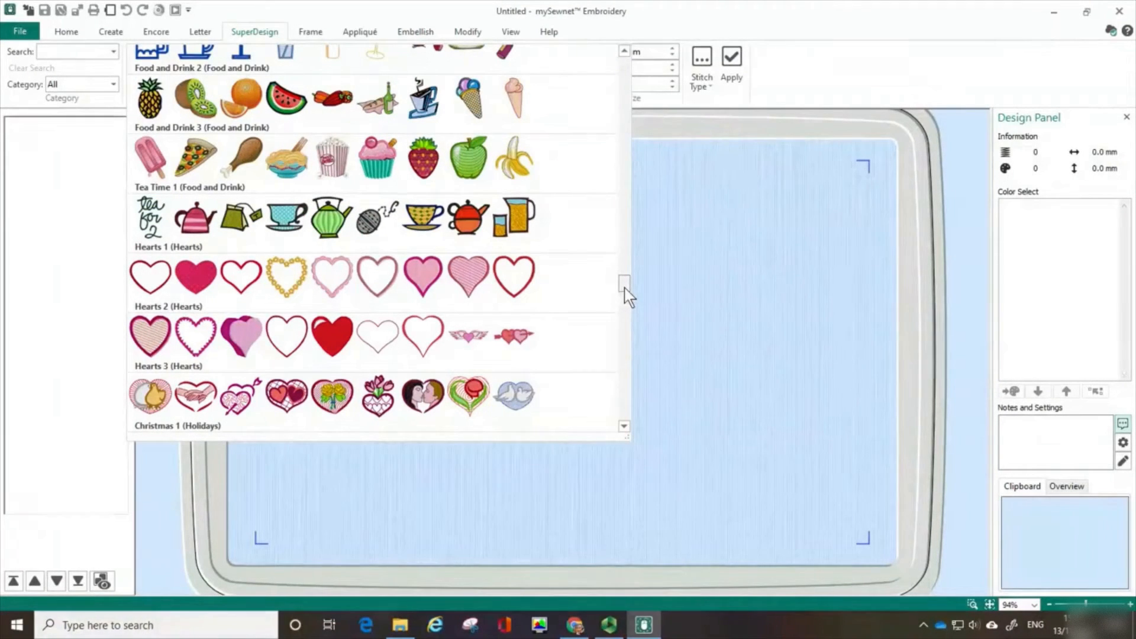
pyautogui.moveTo(623, 288); pyautogui.dragTo(647, 79)
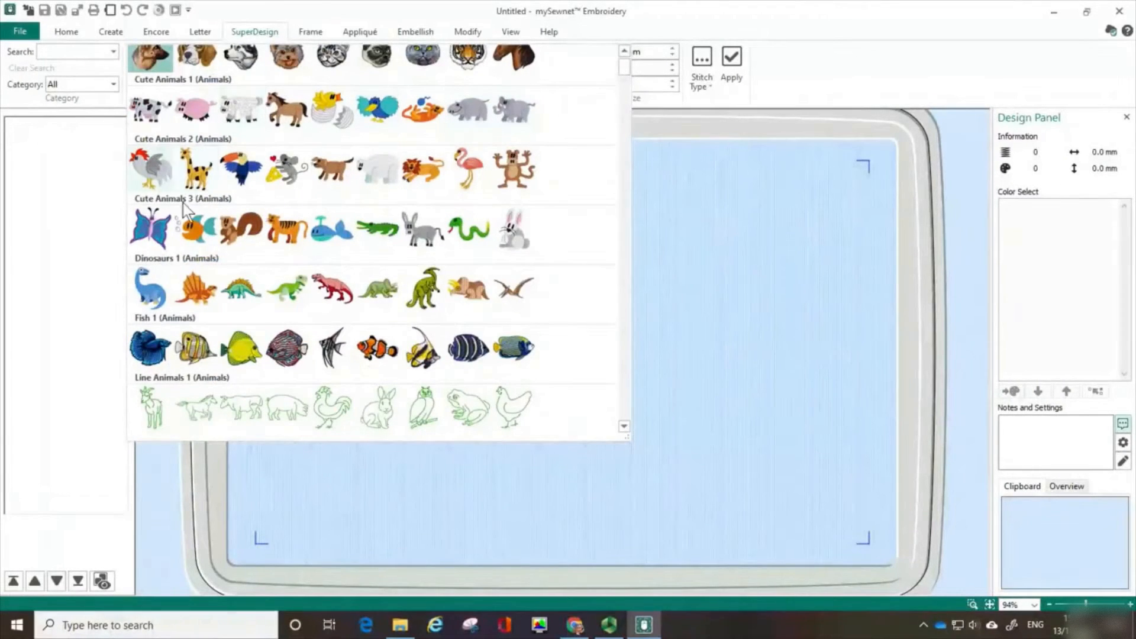
pyautogui.click(232, 235)
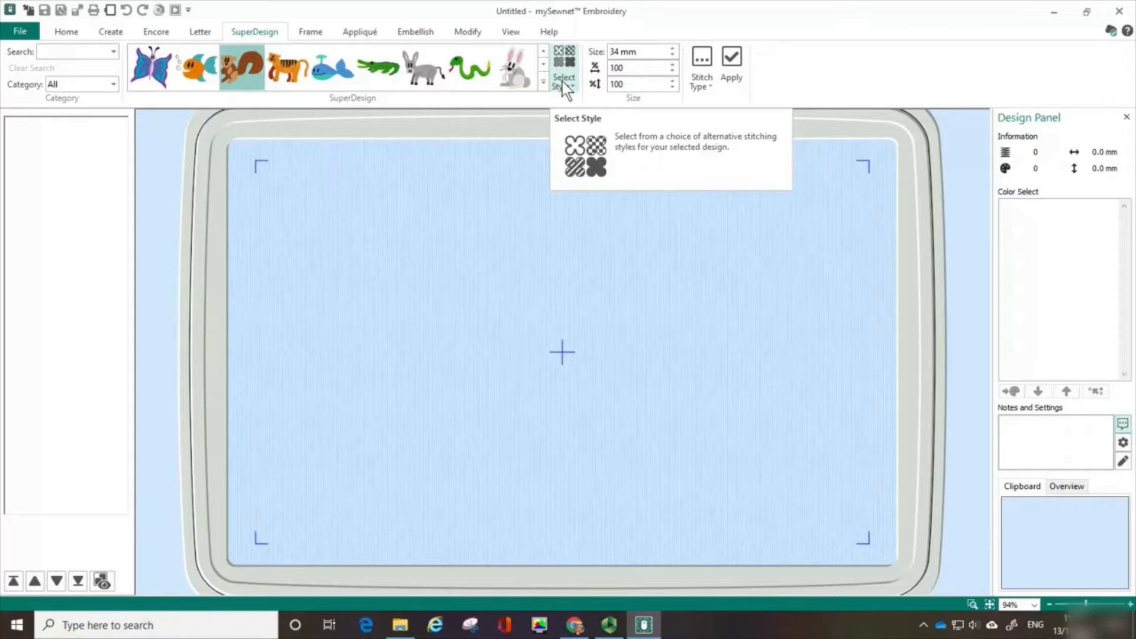
# Try the Line style for the Cute Animals 3 designs and restore the Color style
pyautogui.click(562, 82)
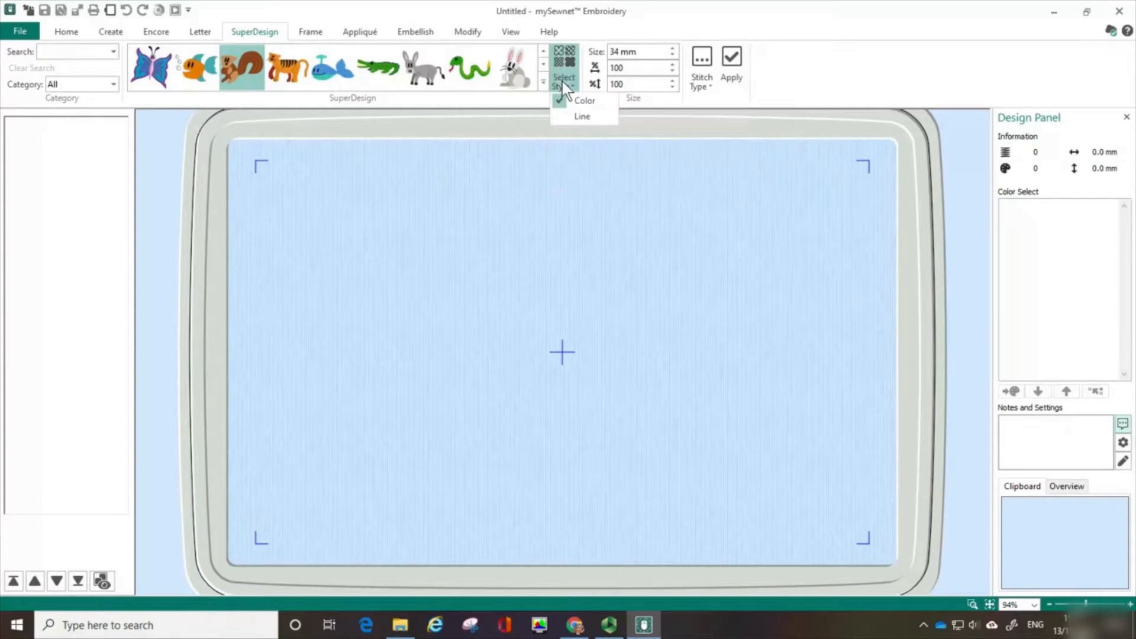
pyautogui.click(574, 117)
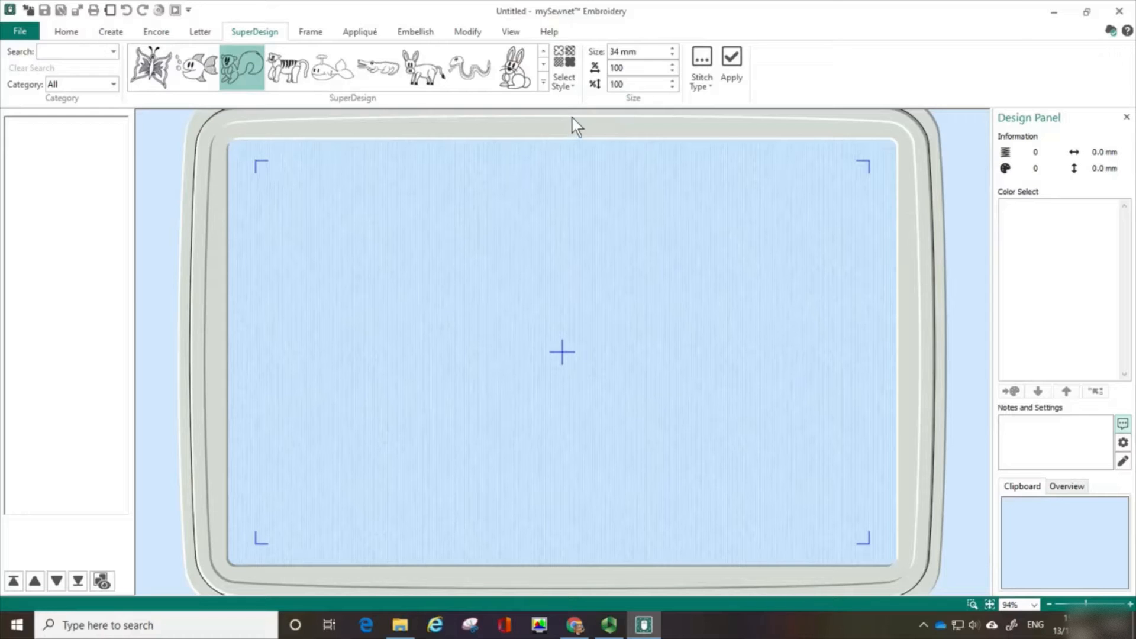
pyautogui.click(573, 83)
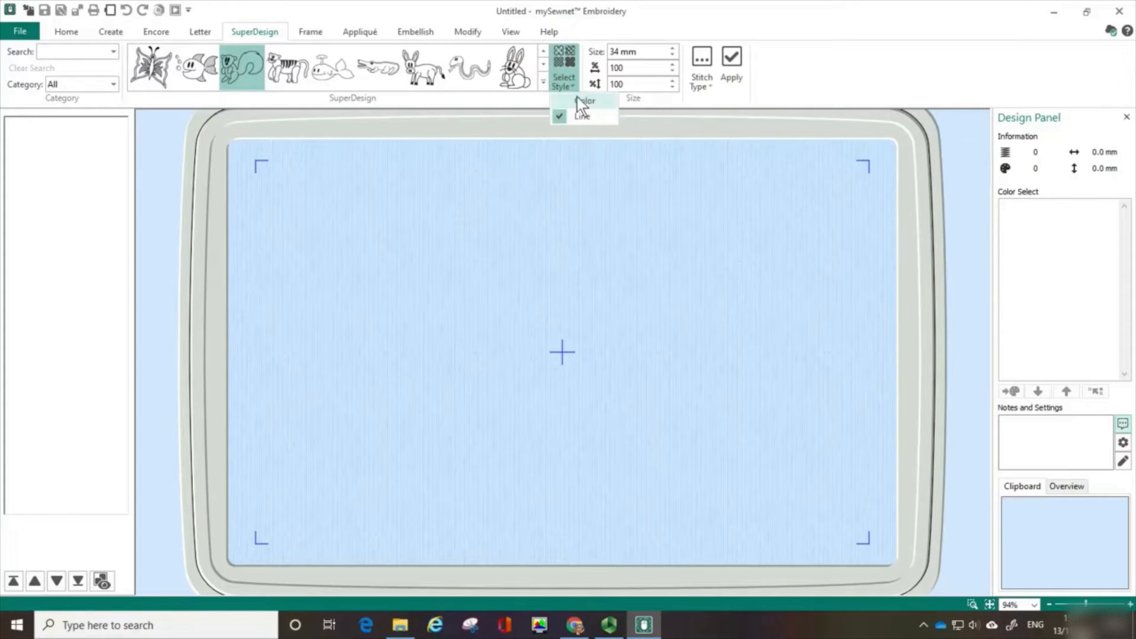
pyautogui.click(578, 101)
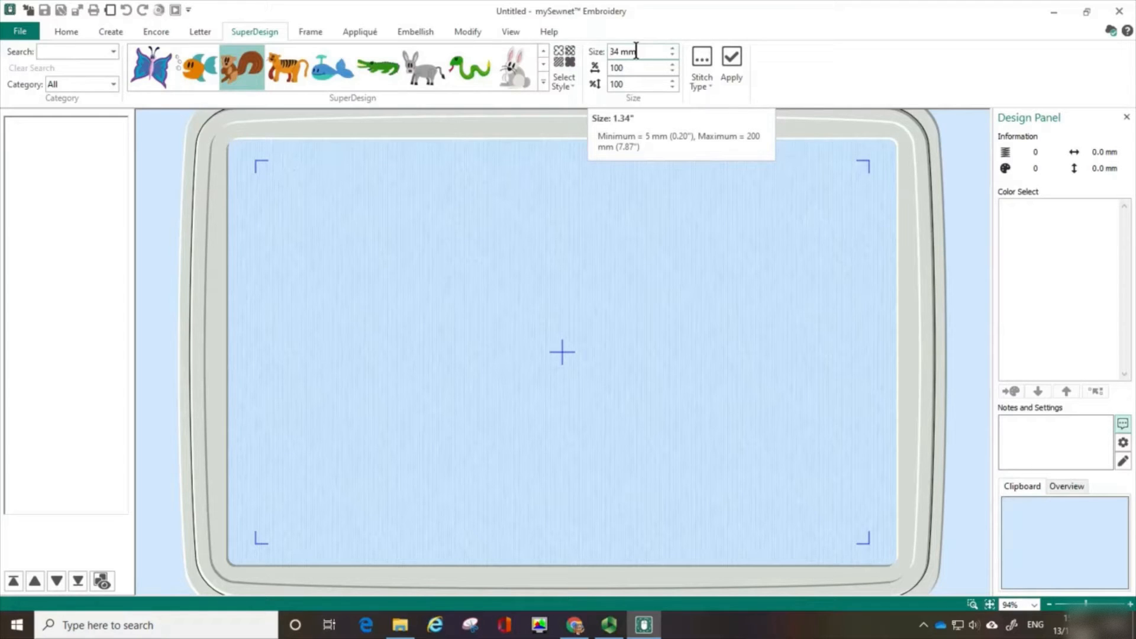
# Insert the 34 mm squirrel, try scaling it to about 148 mm and about 28 mm wide, move it near the hoop centre, and delete it
pyautogui.click(727, 61)
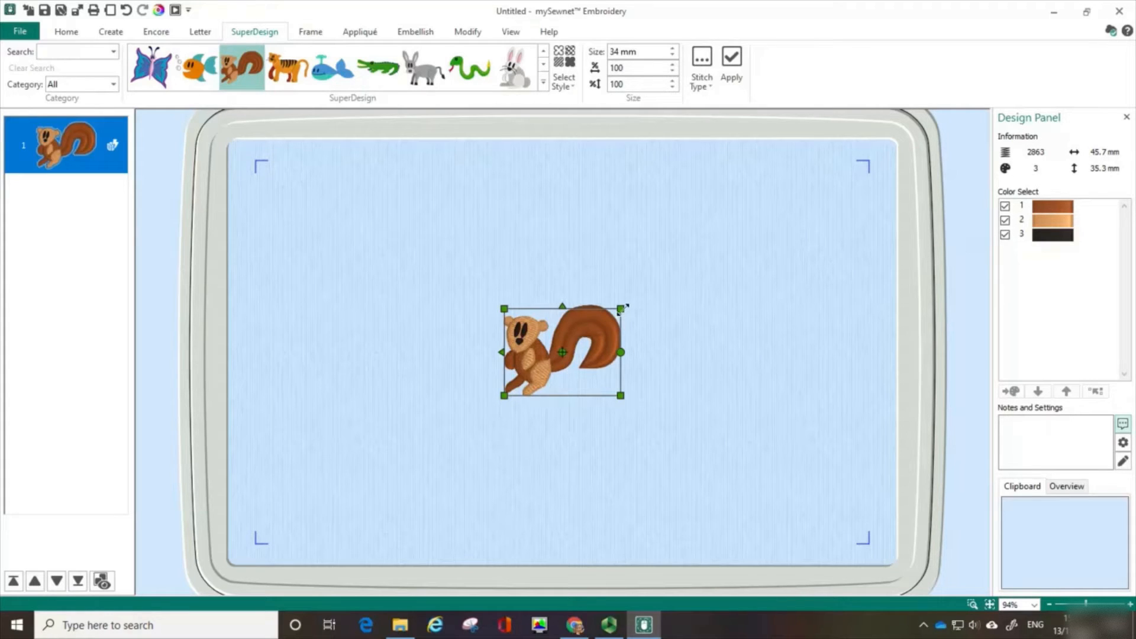
pyautogui.moveTo(626, 305); pyautogui.dragTo(755, 215)
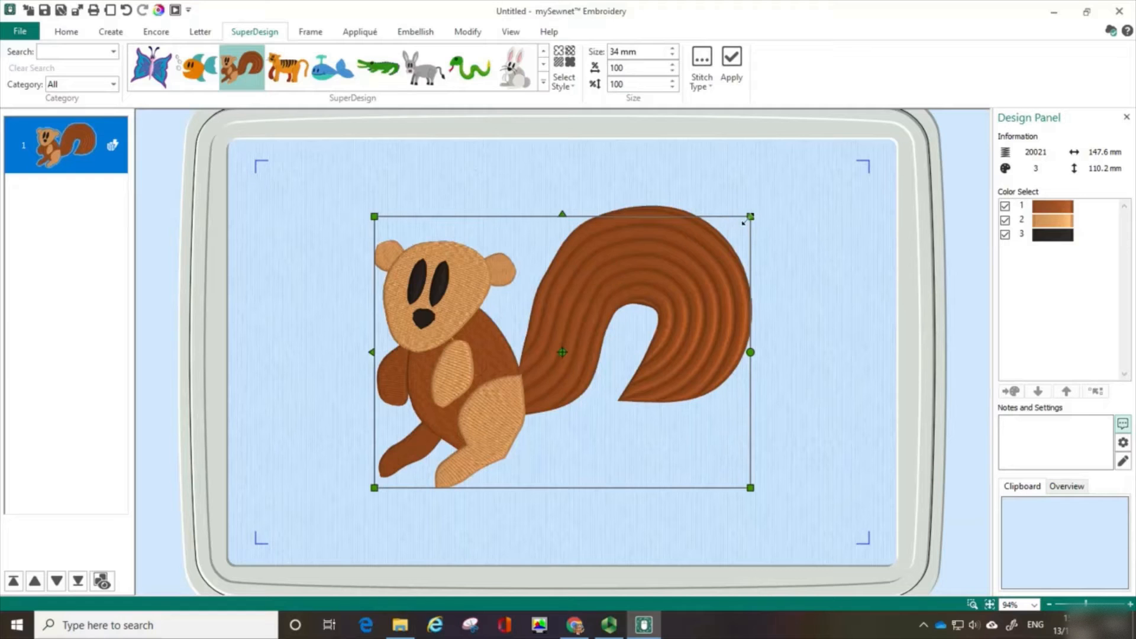
pyautogui.moveTo(746, 219); pyautogui.dragTo(446, 441)
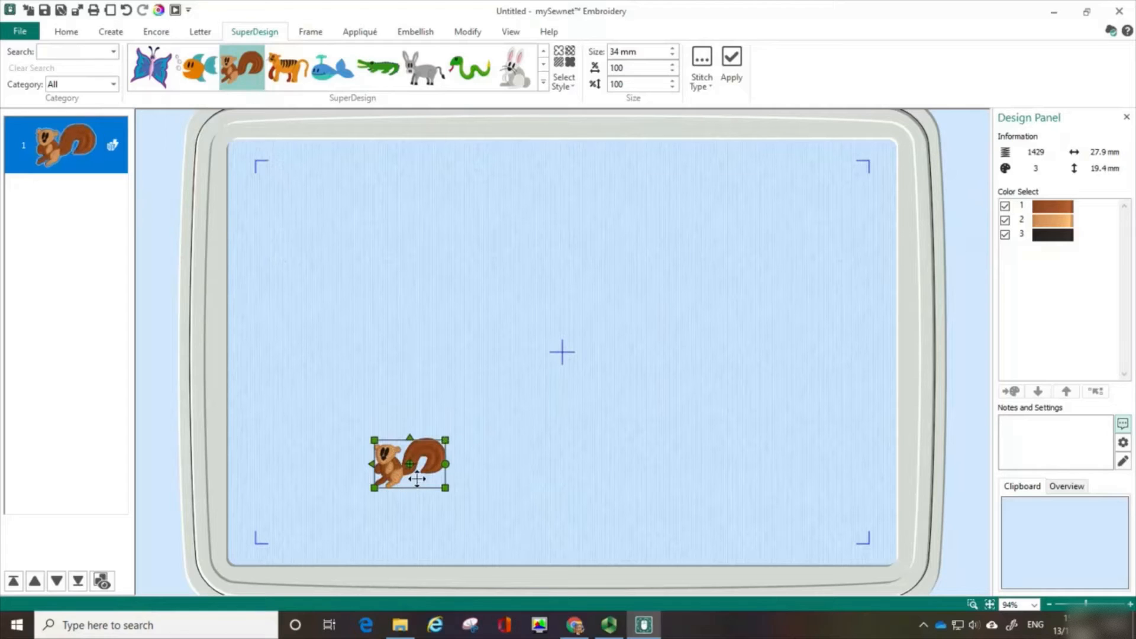
pyautogui.moveTo(416, 480); pyautogui.dragTo(580, 370)
pyautogui.moveTo(574, 371); pyautogui.dragTo(573, 371)
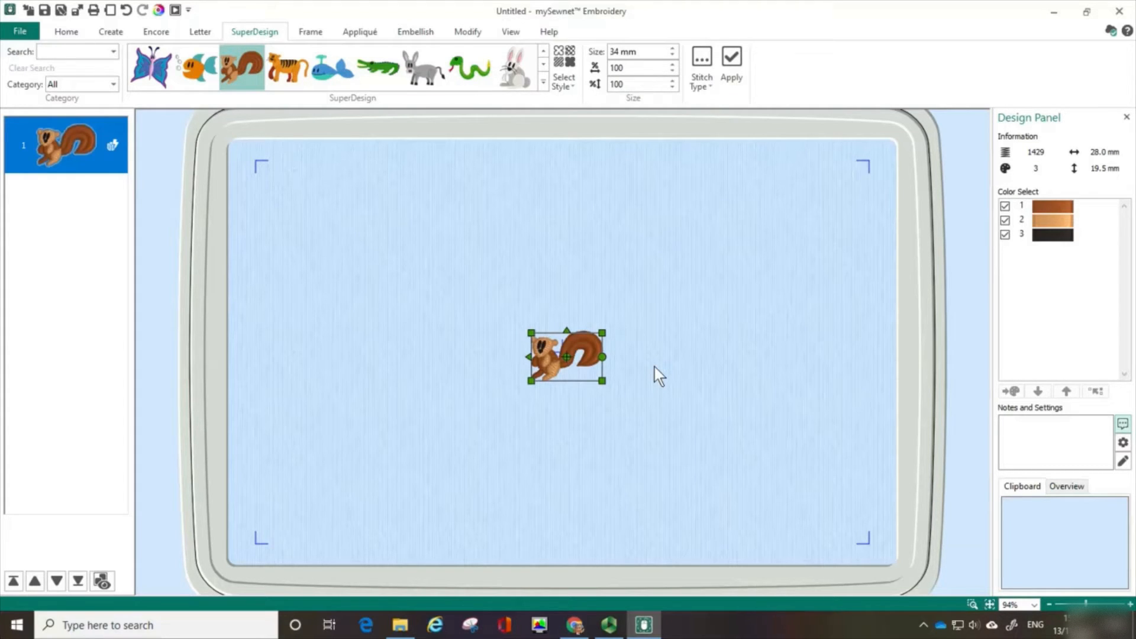
pyautogui.press('Delete')
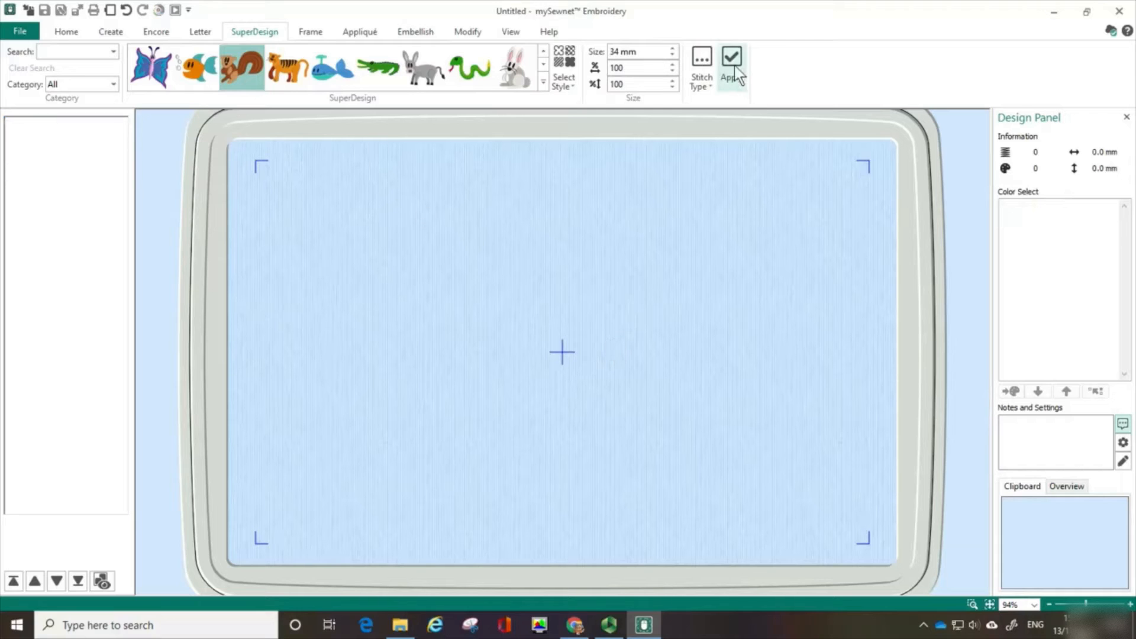
# Insert the Color-style squirrel at size 34 mm and enlarge it proportionally to about 59 mm wide
pyautogui.click(733, 62)
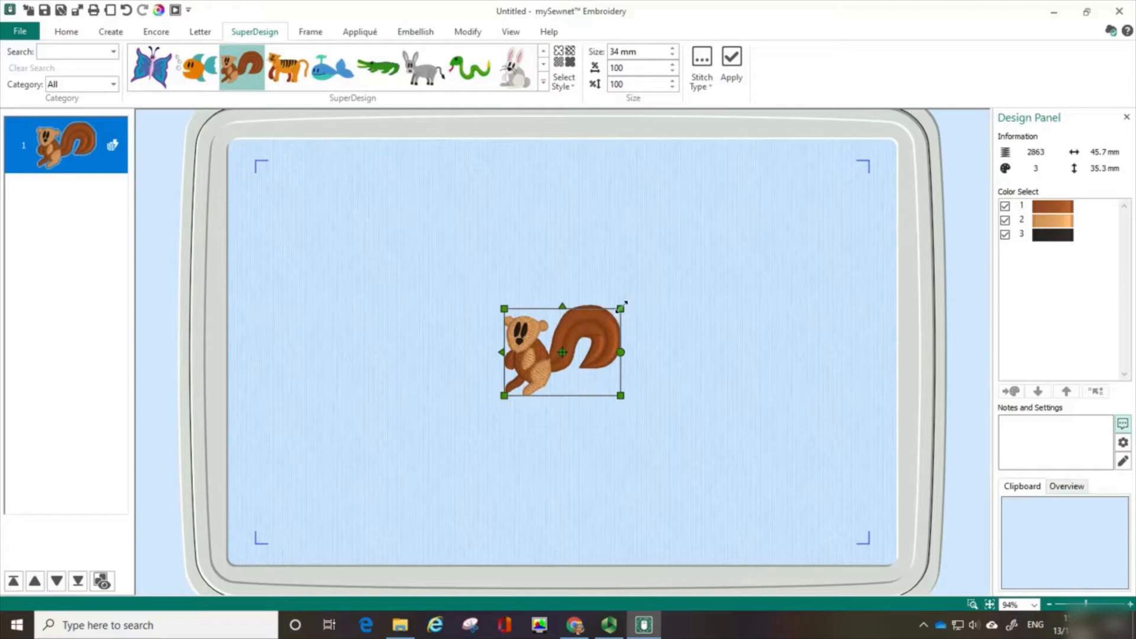
pyautogui.moveTo(625, 303); pyautogui.dragTo(653, 286)
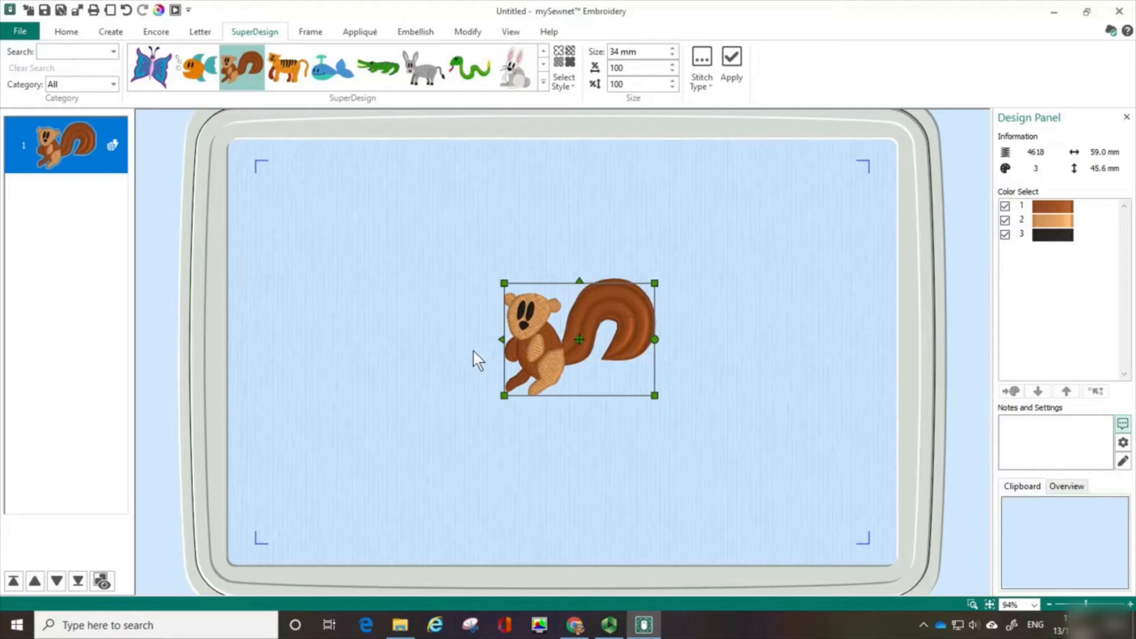
# Examine the available lettering fonts across the Monogram, Retro and Scary groups, keeping Miami 12-40mm as the font
pyautogui.click(205, 31)
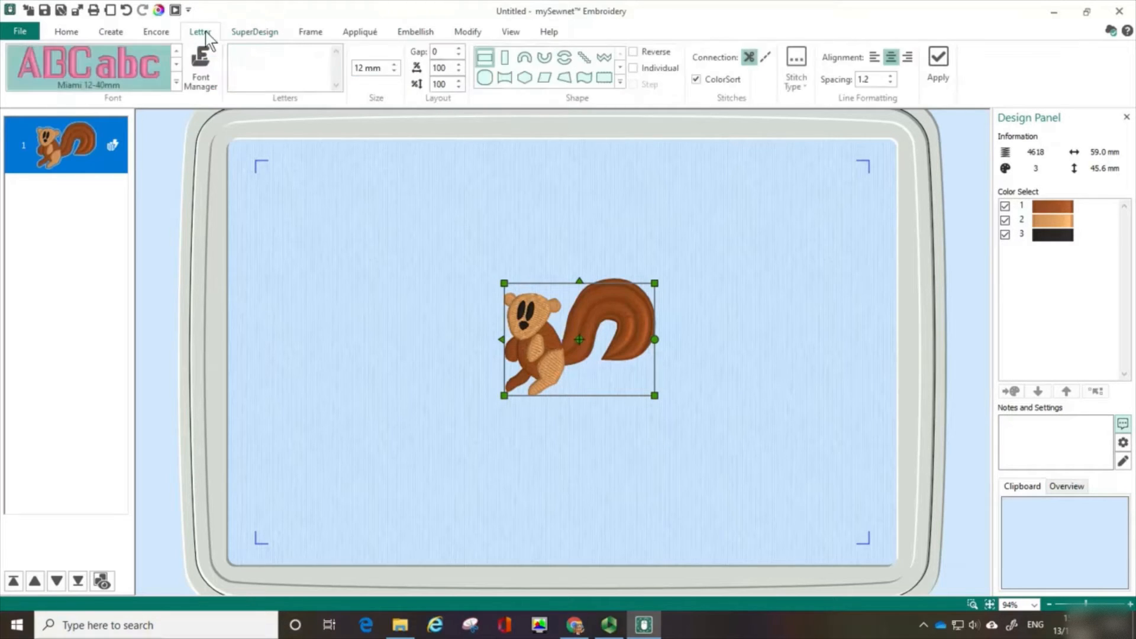
pyautogui.click(177, 83)
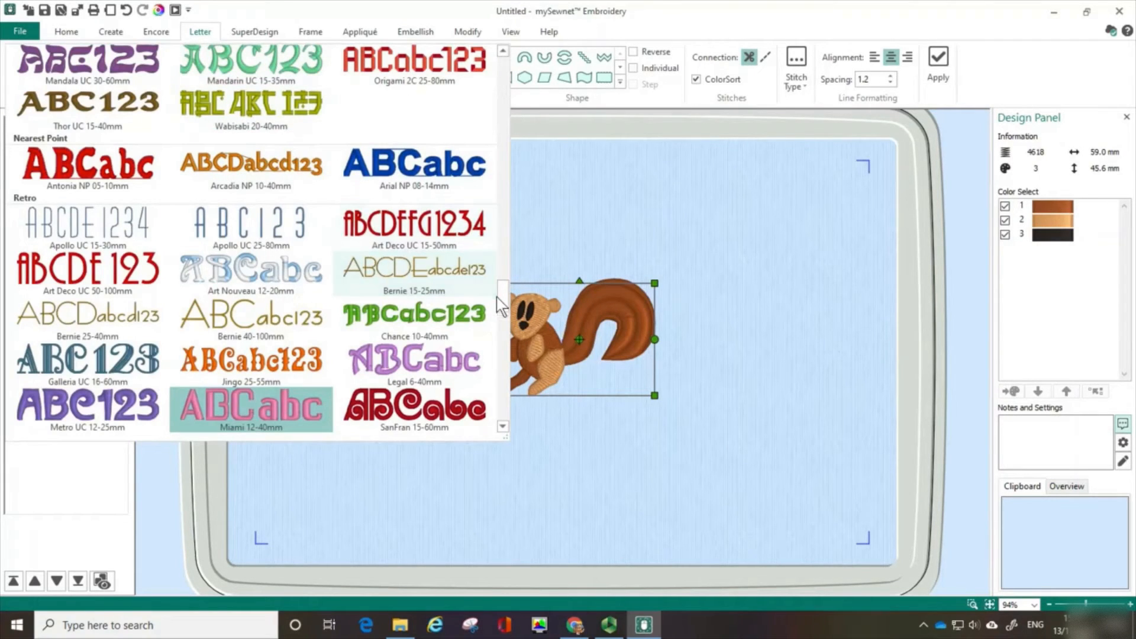
pyautogui.moveTo(496, 297); pyautogui.dragTo(512, 234)
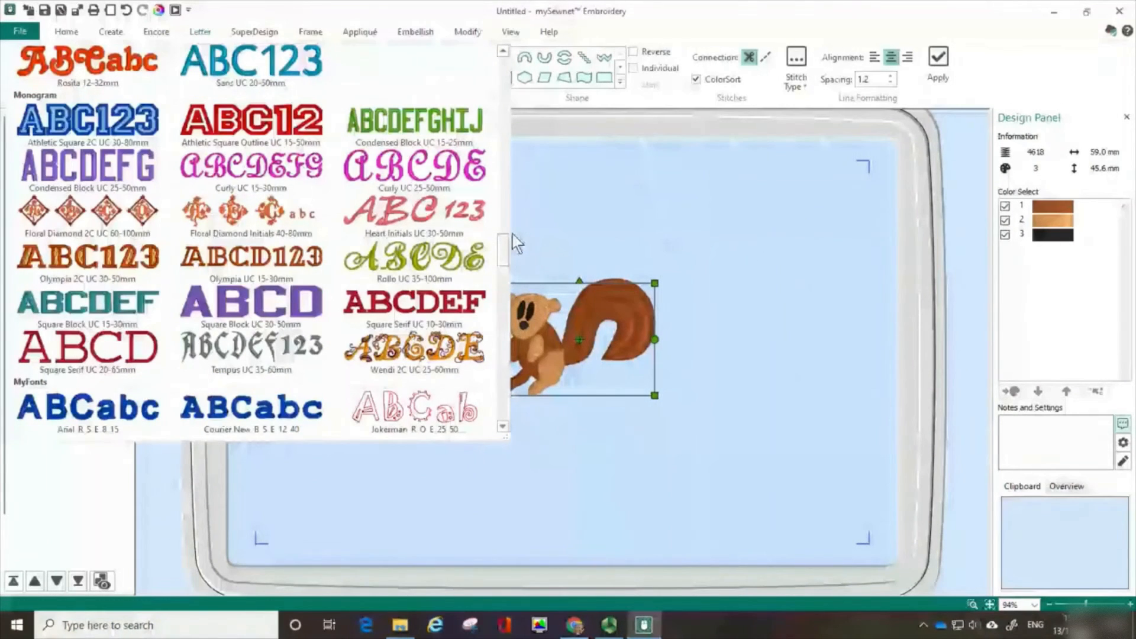
pyautogui.moveTo(514, 236); pyautogui.dragTo(514, 313)
pyautogui.click(513, 312)
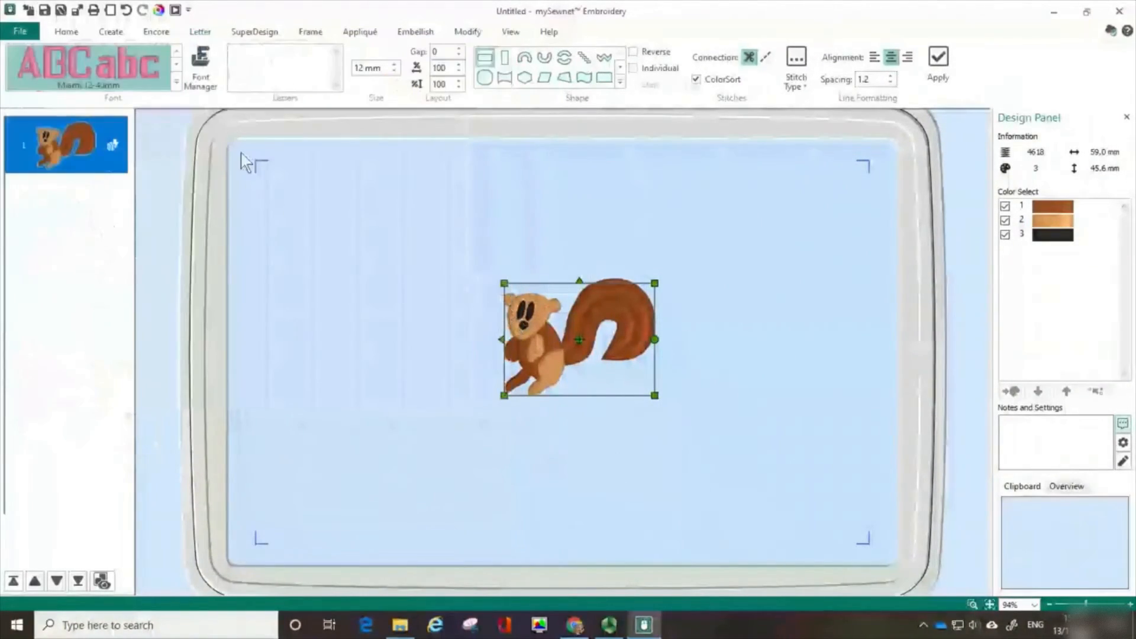
pyautogui.click(176, 84)
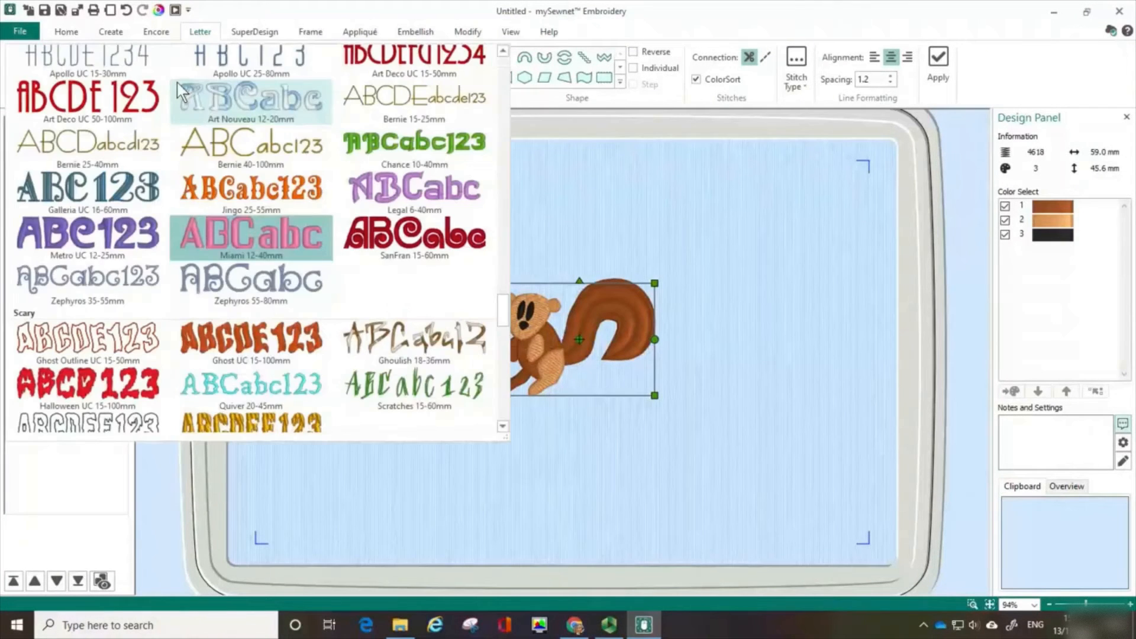
pyautogui.click(225, 253)
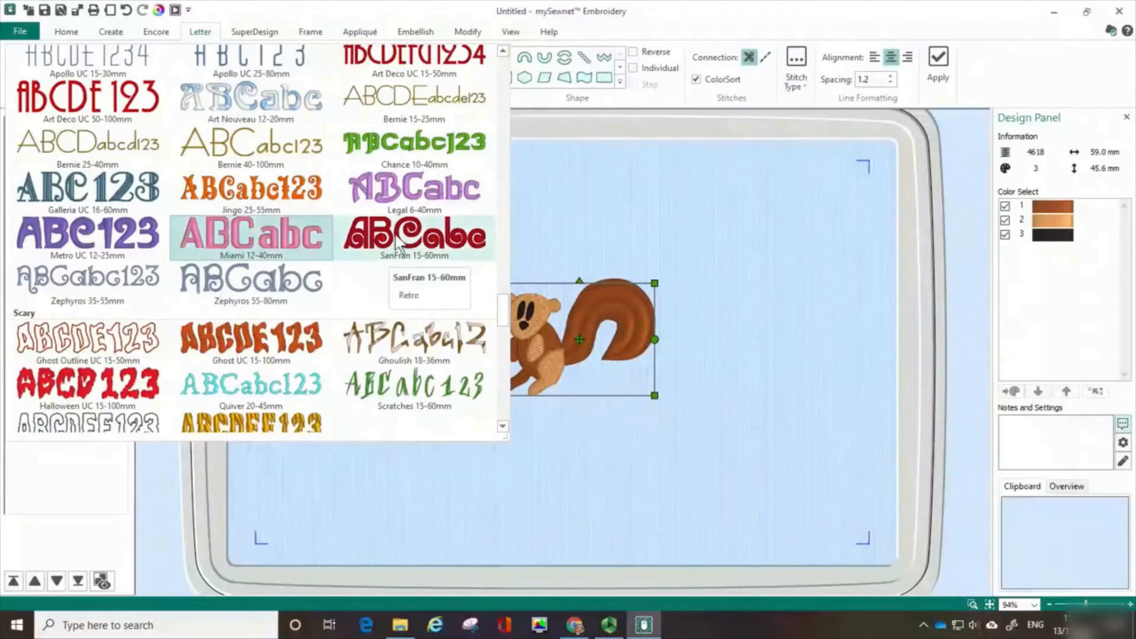
pyautogui.click(634, 221)
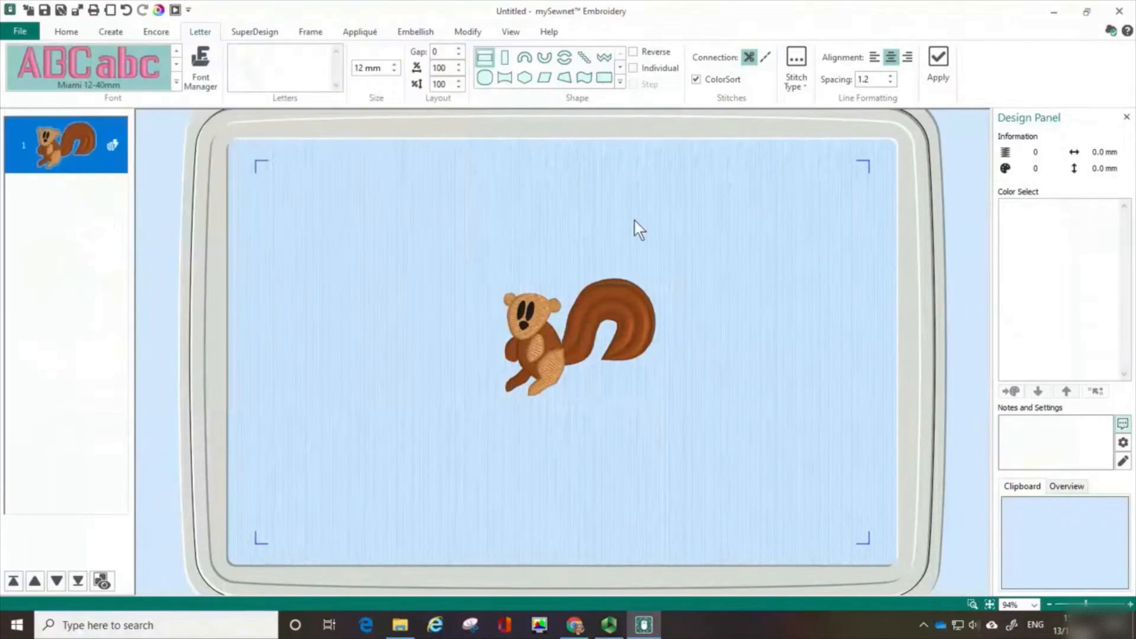
# Enter the lettering text "I need" and "a hug" on two separate lines
pyautogui.click(262, 51)
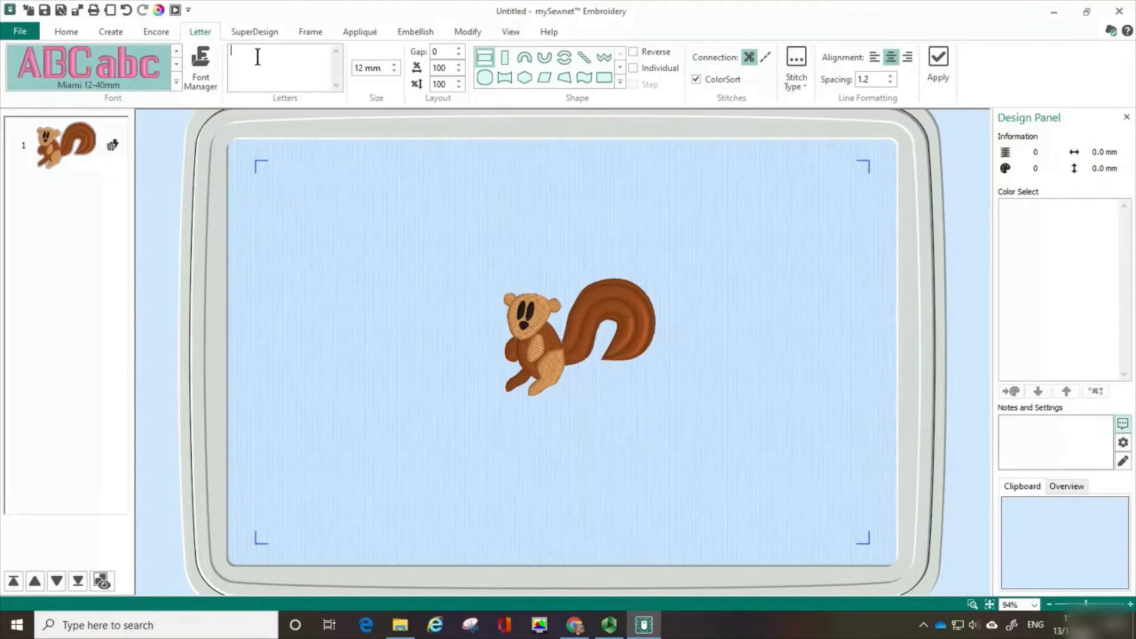
pyautogui.write('I need')
pyautogui.press('Return')
pyautogui.write('a hug')
# Create the lettering as a straight horizontal block, move it below the squirrel, and delete it
pyautogui.click(489, 59)
pyautogui.click(937, 62)
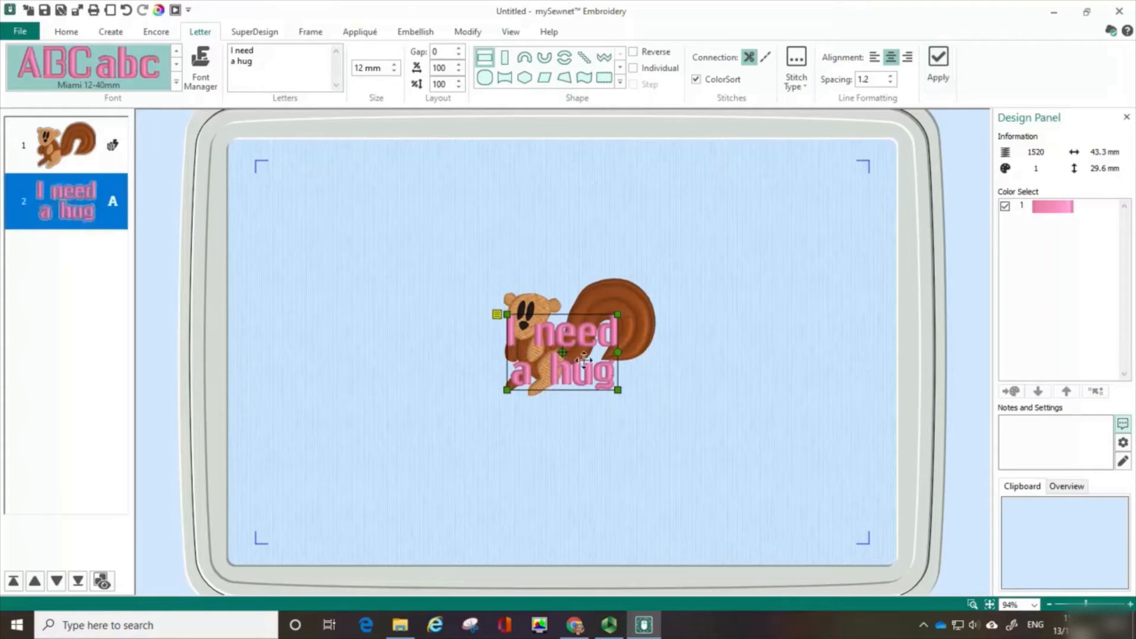
pyautogui.moveTo(583, 363); pyautogui.dragTo(593, 447)
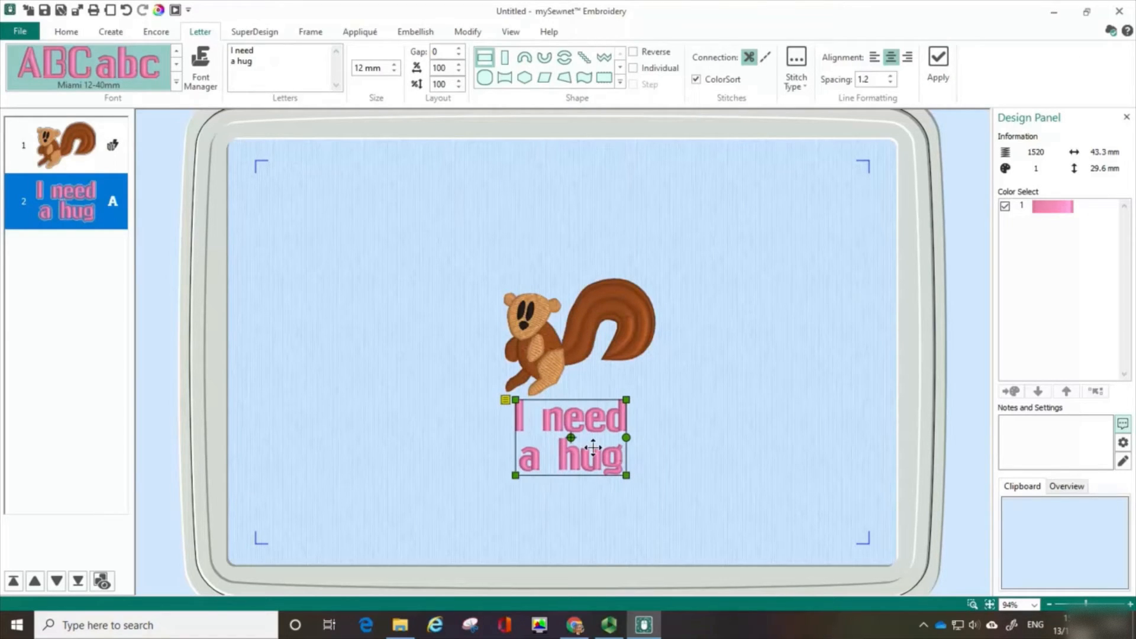
pyautogui.press('Delete')
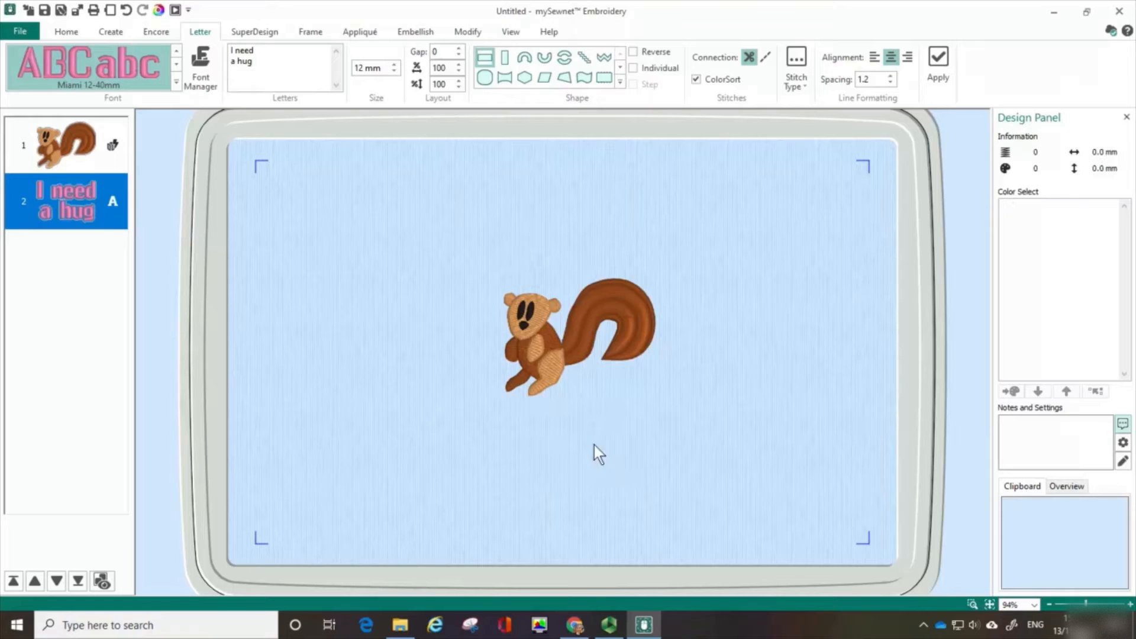
# Create the lettering on a circle with one line above and one below, fitted around the squirrel at about 55 x 83 mm overall
pyautogui.click(565, 58)
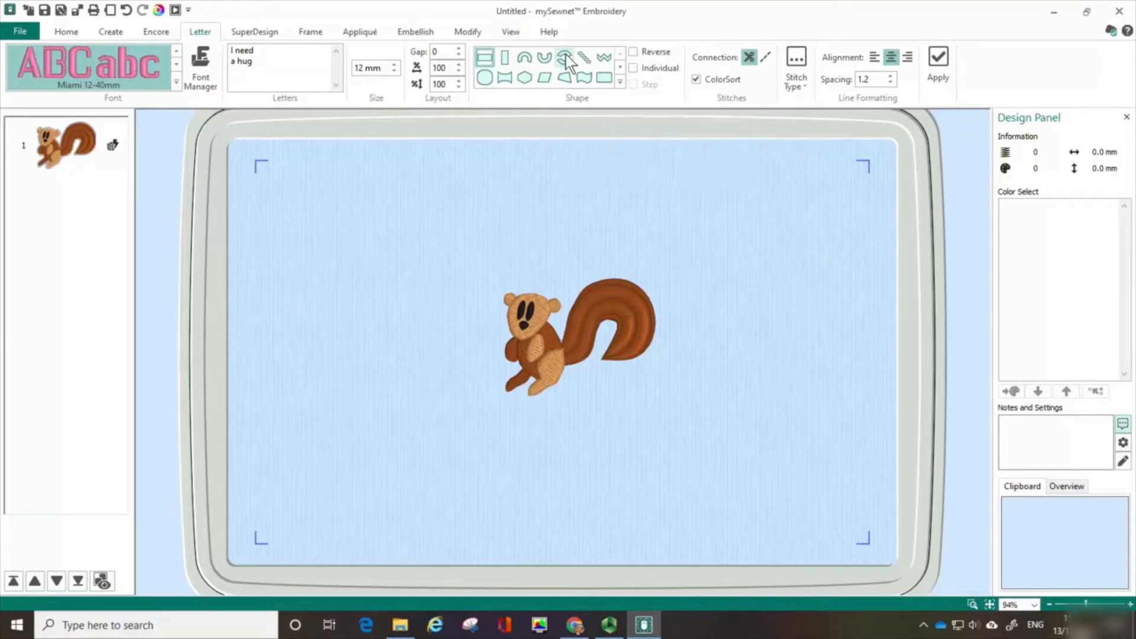
pyautogui.click(937, 61)
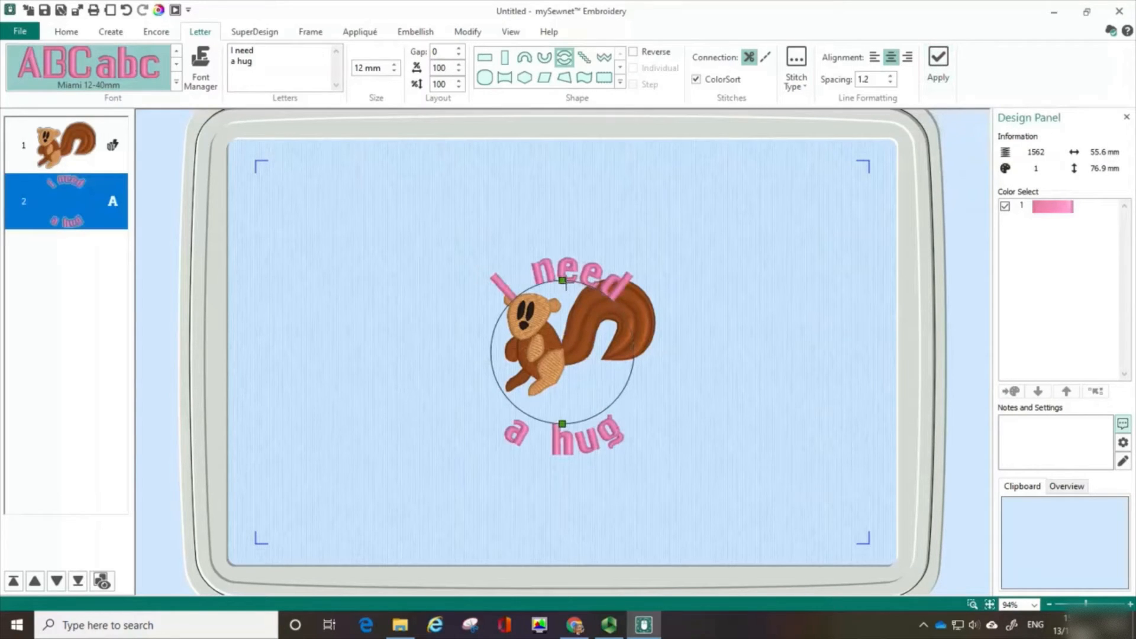
pyautogui.moveTo(565, 284); pyautogui.dragTo(565, 267)
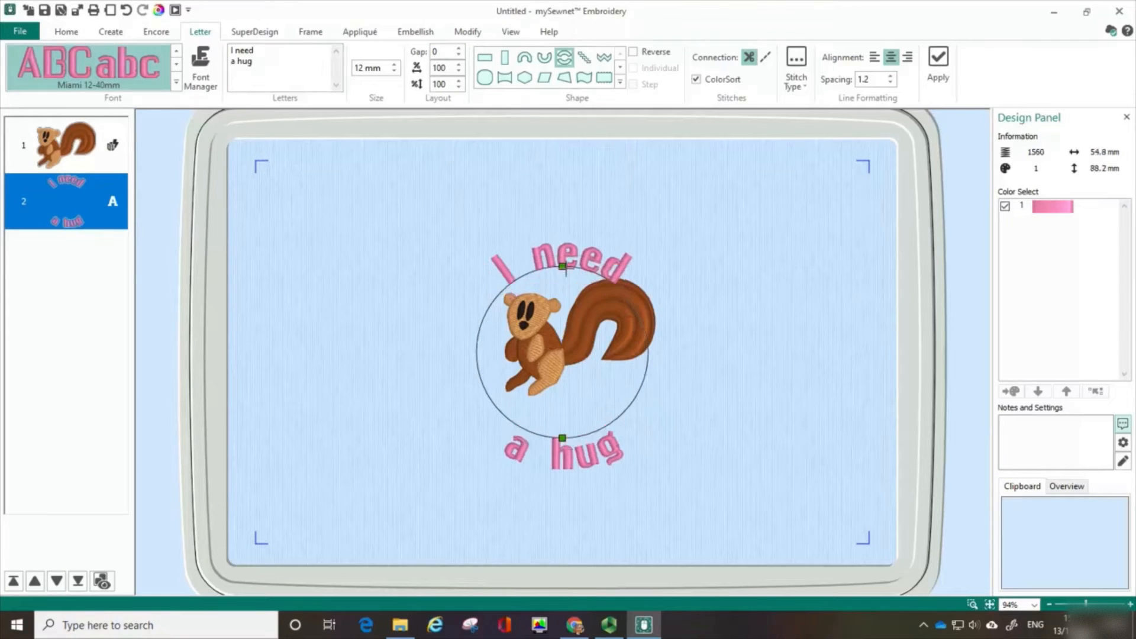
pyautogui.moveTo(616, 350); pyautogui.dragTo(627, 336)
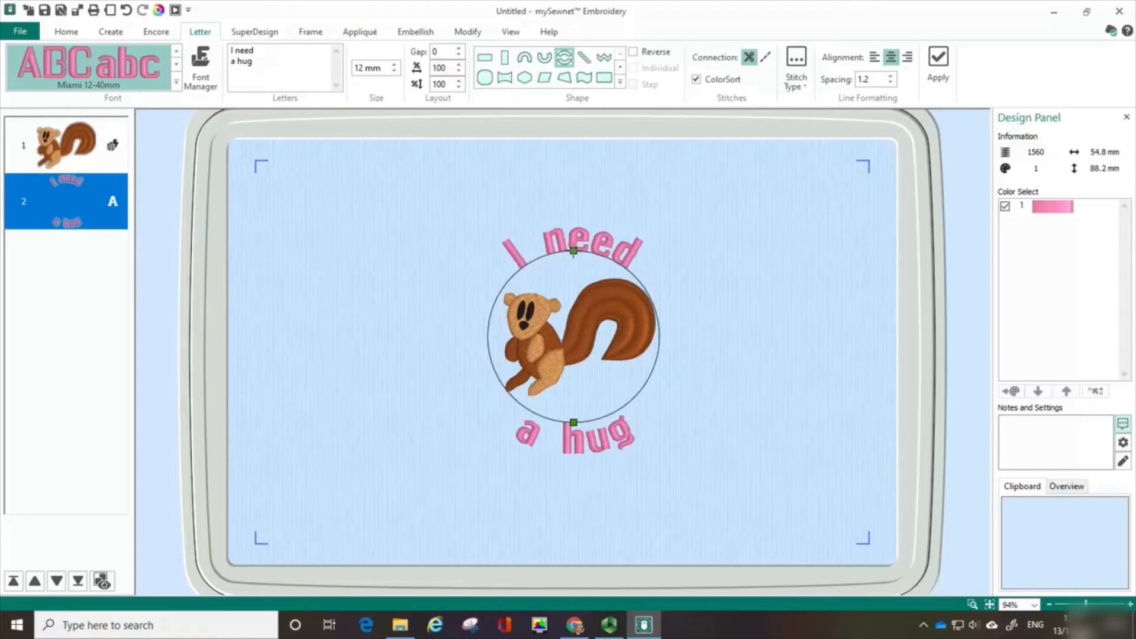
pyautogui.moveTo(573, 252); pyautogui.dragTo(573, 259)
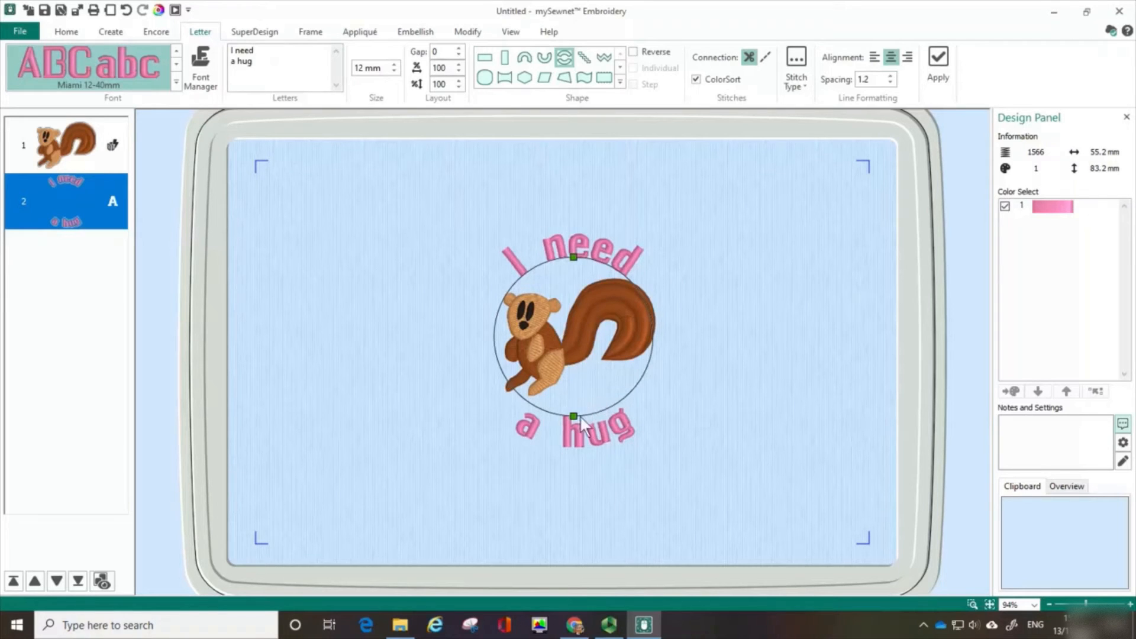
# Shrink the lettering circle to about 55 x 80 mm overall and move it slightly up around the squirrel
pyautogui.moveTo(577, 416); pyautogui.dragTo(576, 411)
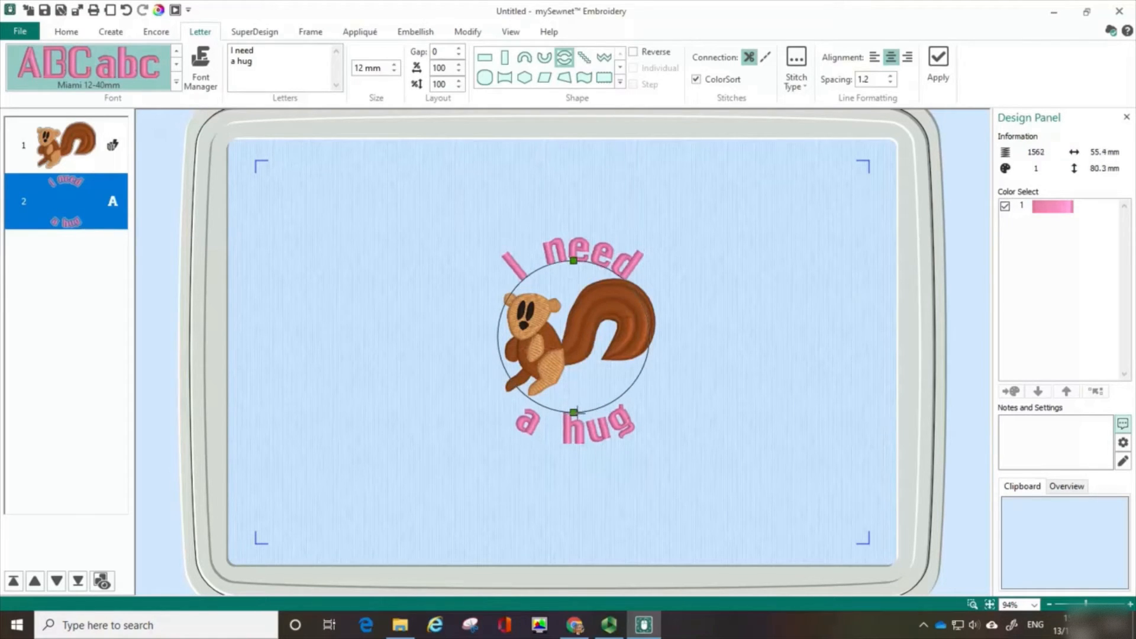
pyautogui.moveTo(613, 358); pyautogui.dragTo(613, 351)
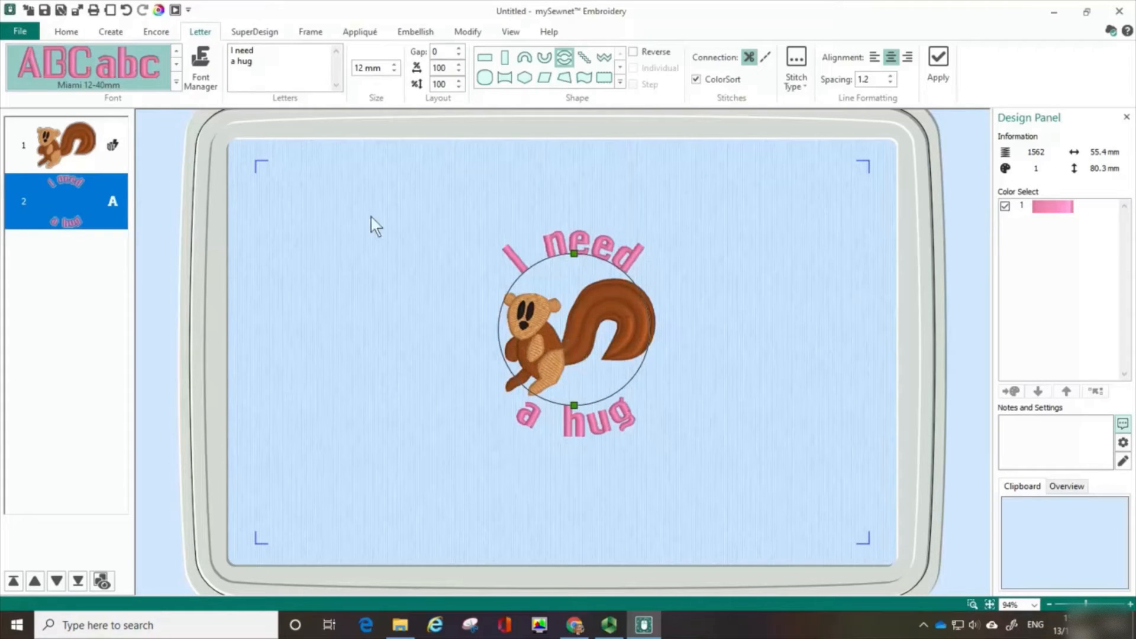
# Preview the whole design in Life View, tilting it and playing the animation, and close the preview
pyautogui.click(159, 11)
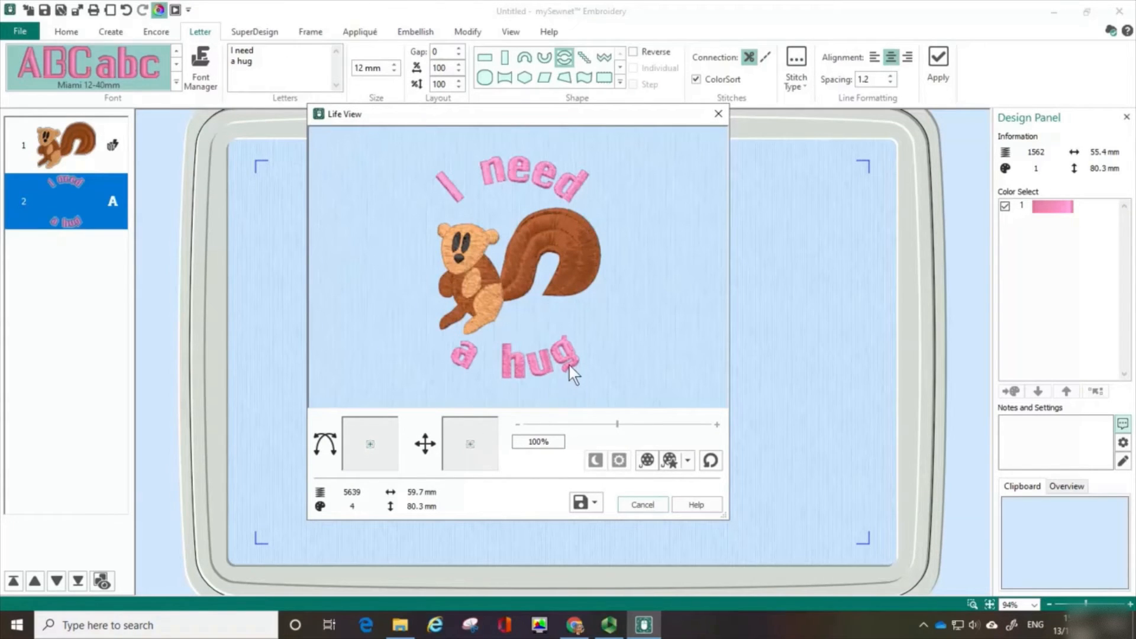
pyautogui.moveTo(569, 365); pyautogui.dragTo(551, 331)
pyautogui.moveTo(529, 333)
pyautogui.mouseDown()
pyautogui.moveTo(550, 352)
pyautogui.moveTo(575, 337)
pyautogui.moveTo(537, 332)
pyautogui.moveTo(537, 352)
pyautogui.moveTo(573, 363)
pyautogui.moveTo(588, 345)
pyautogui.moveTo(540, 330)
pyautogui.mouseUp()
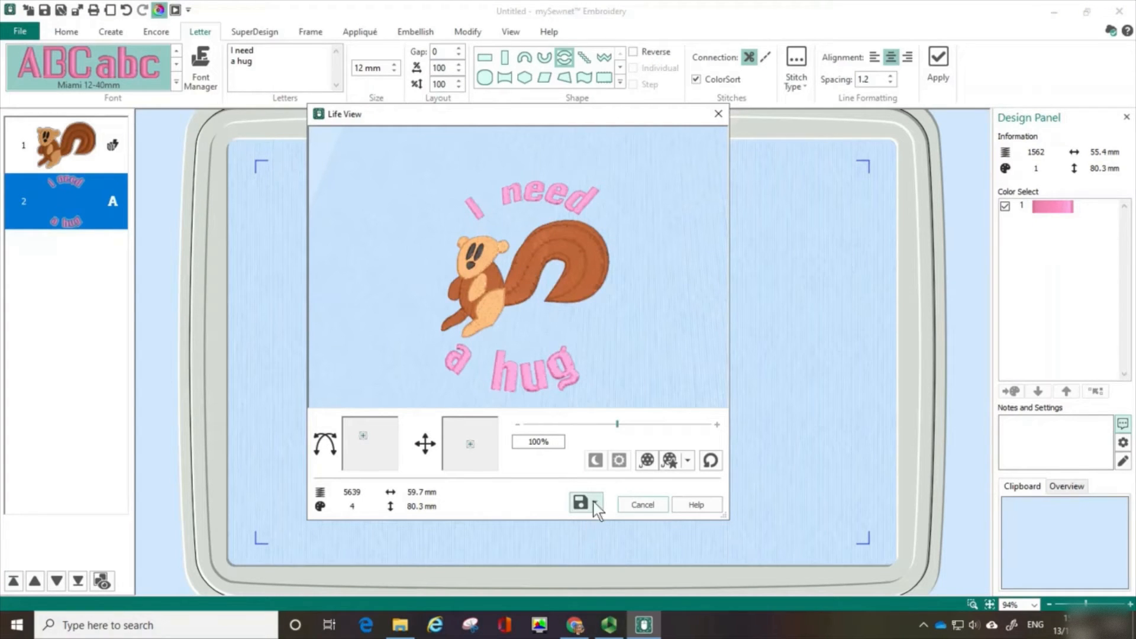
pyautogui.click(647, 460)
pyautogui.click(717, 116)
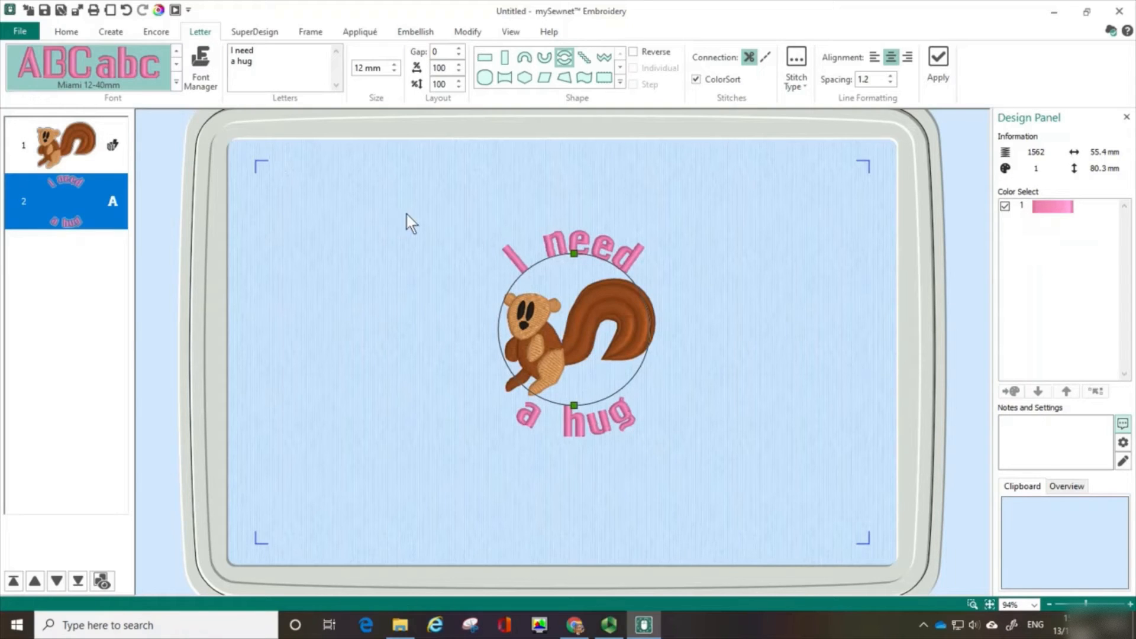
# Start the Background Wizard, compare the background types, and choose a previously saved Garment background
pyautogui.click(511, 33)
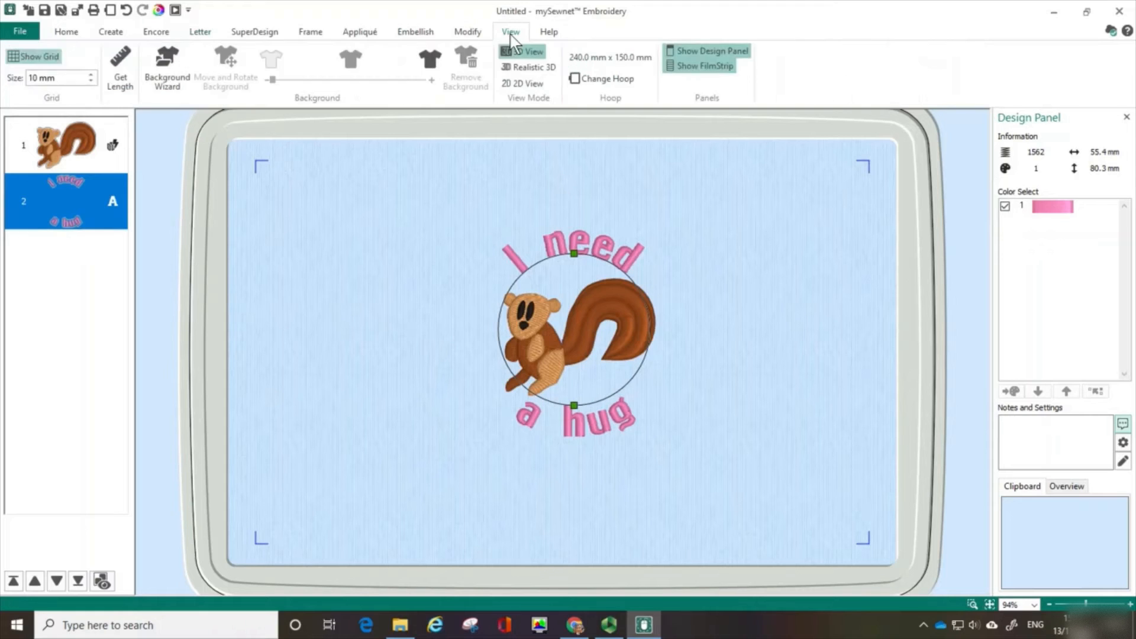
pyautogui.click(159, 83)
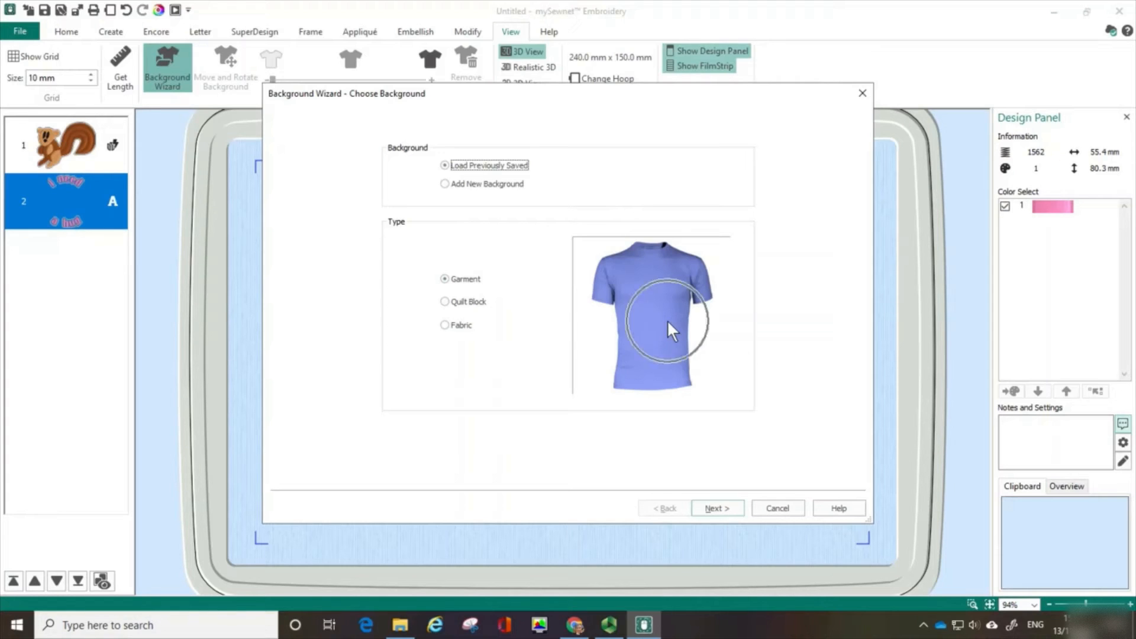
pyautogui.click(446, 303)
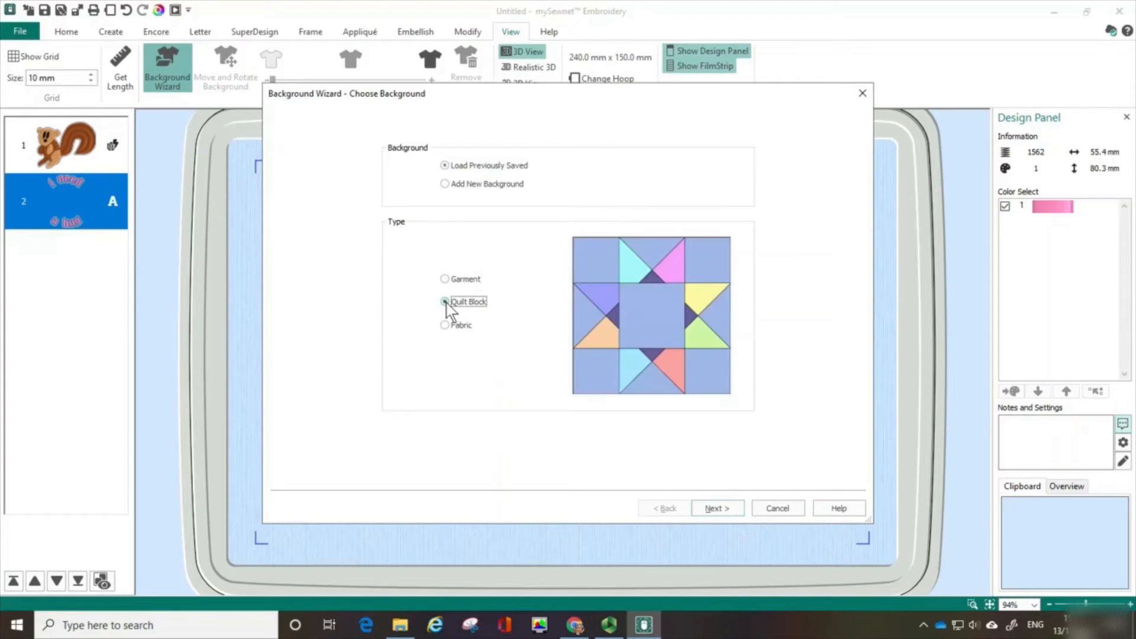
pyautogui.click(447, 303)
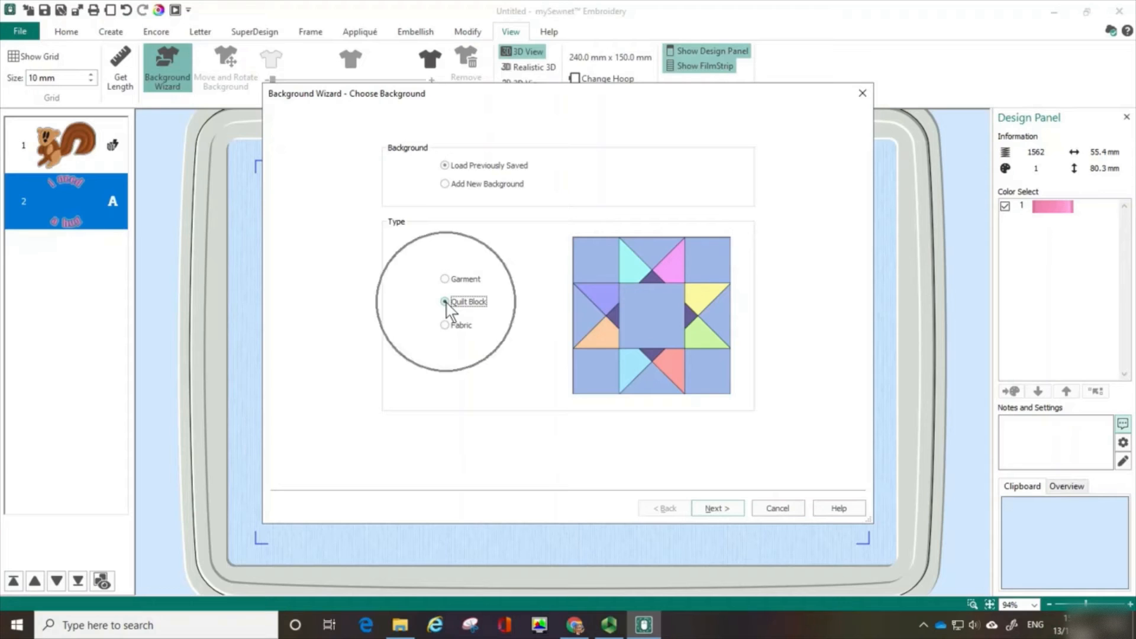
pyautogui.click(445, 328)
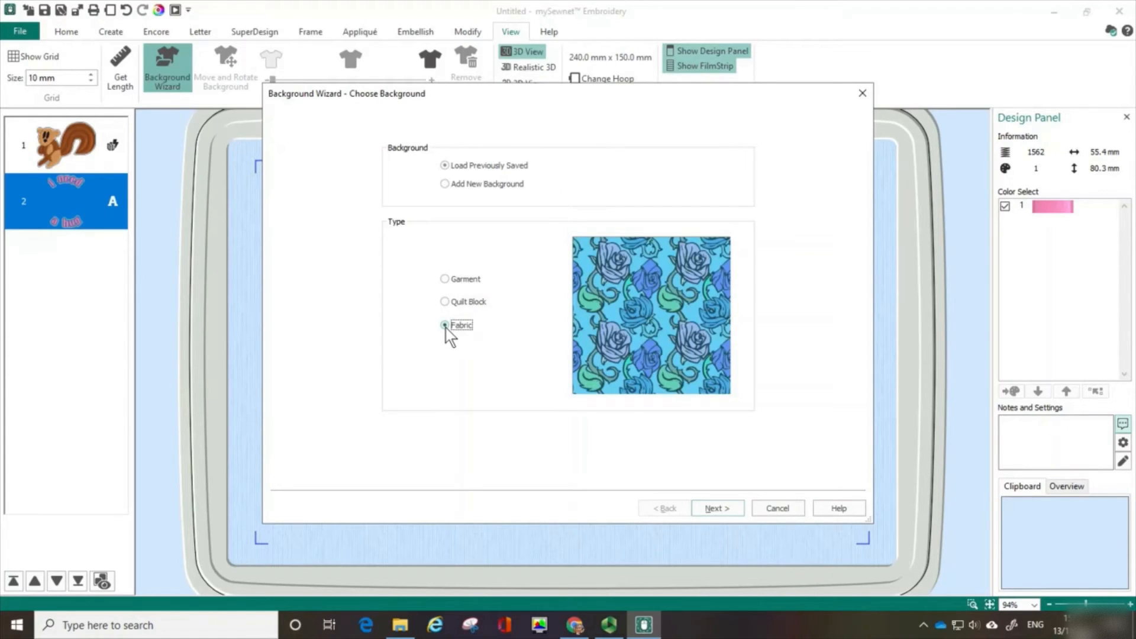
pyautogui.click(445, 281)
pyautogui.click(734, 509)
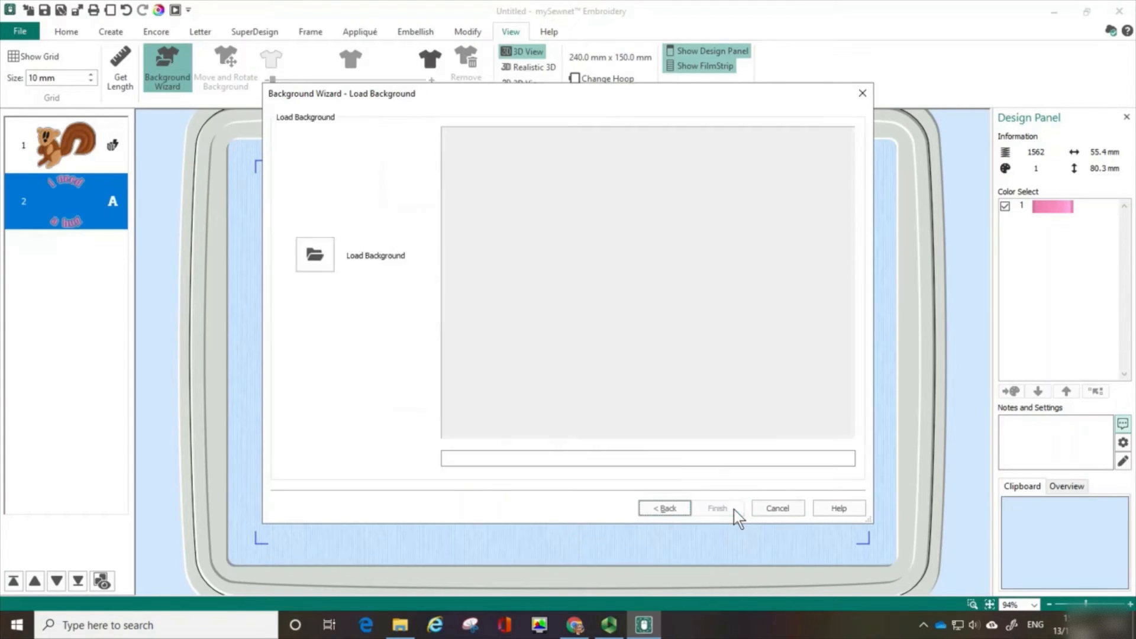
# Load the black medium shirt from the Ladies T-Shirts V-Neck garments as the background
pyautogui.click(304, 258)
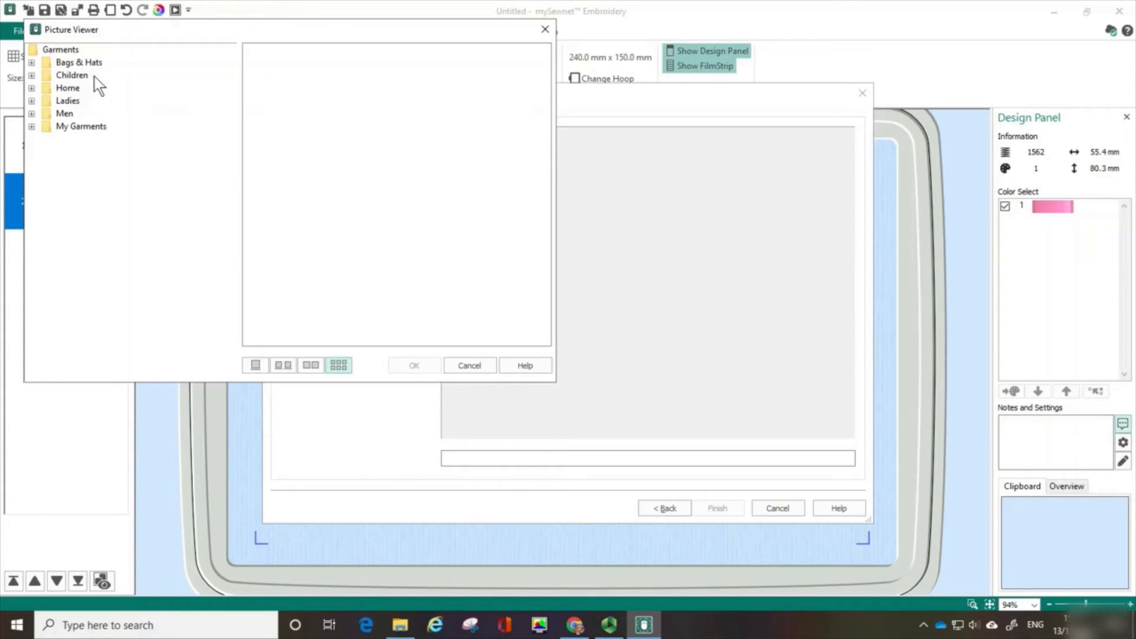
pyautogui.doubleClick(76, 101)
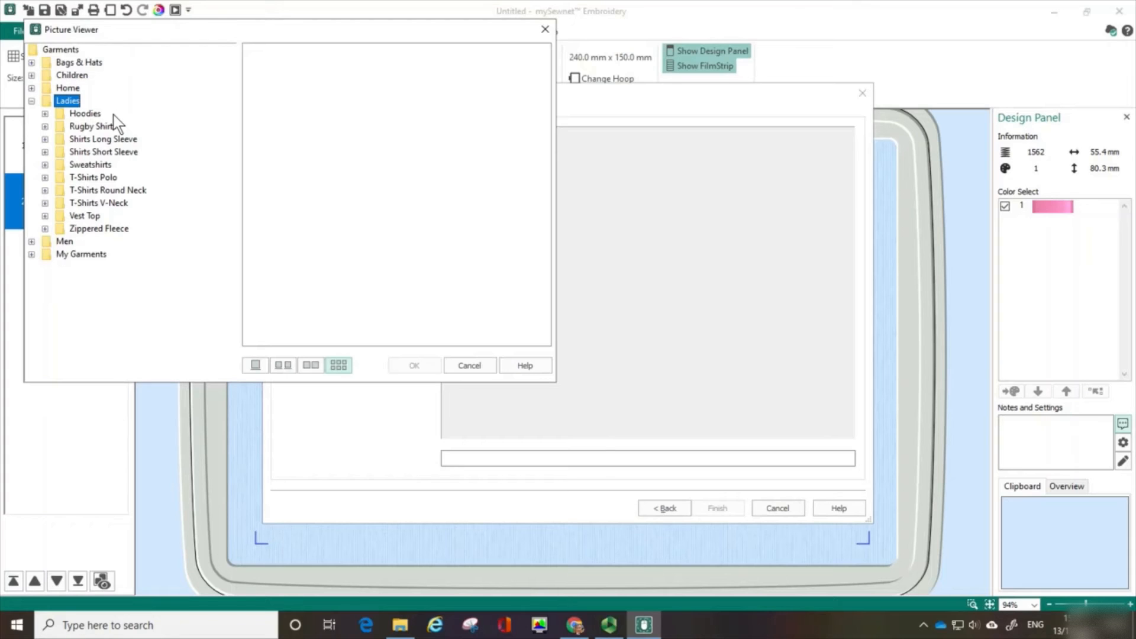
pyautogui.doubleClick(107, 203)
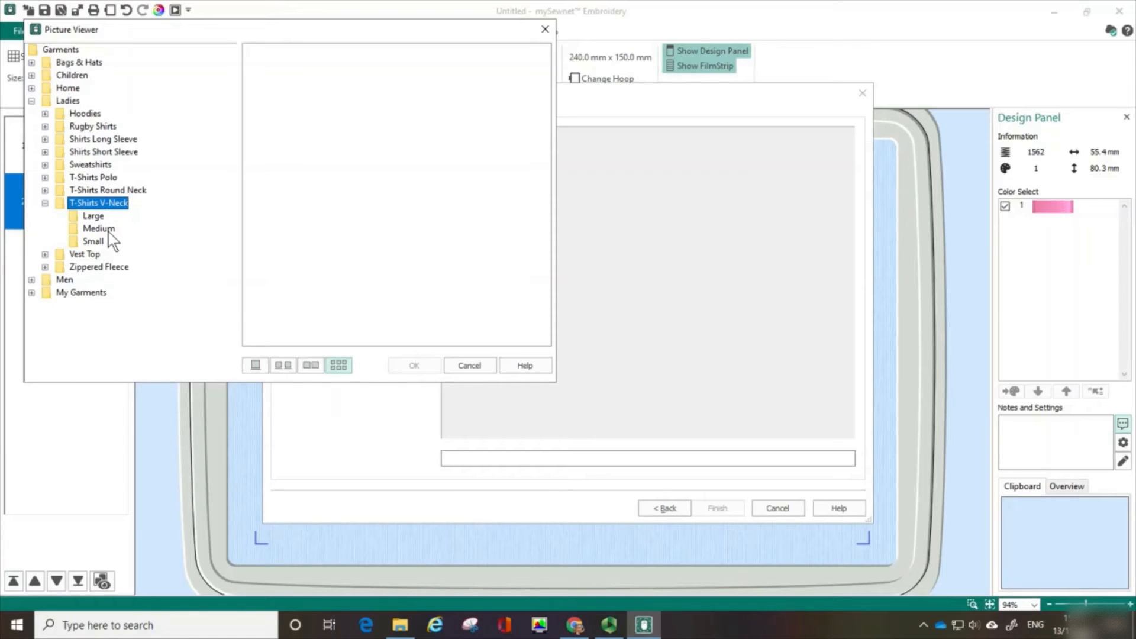
pyautogui.click(109, 231)
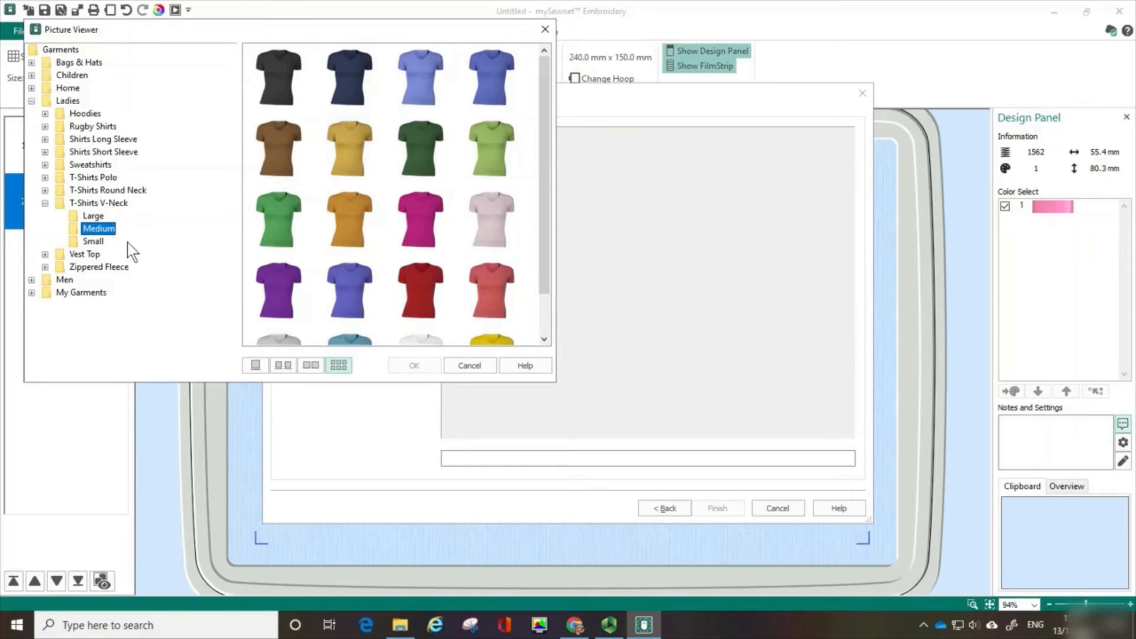
pyautogui.moveTo(544, 276)
pyautogui.mouseDown()
pyautogui.moveTo(545, 322)
pyautogui.moveTo(545, 255)
pyautogui.mouseUp()
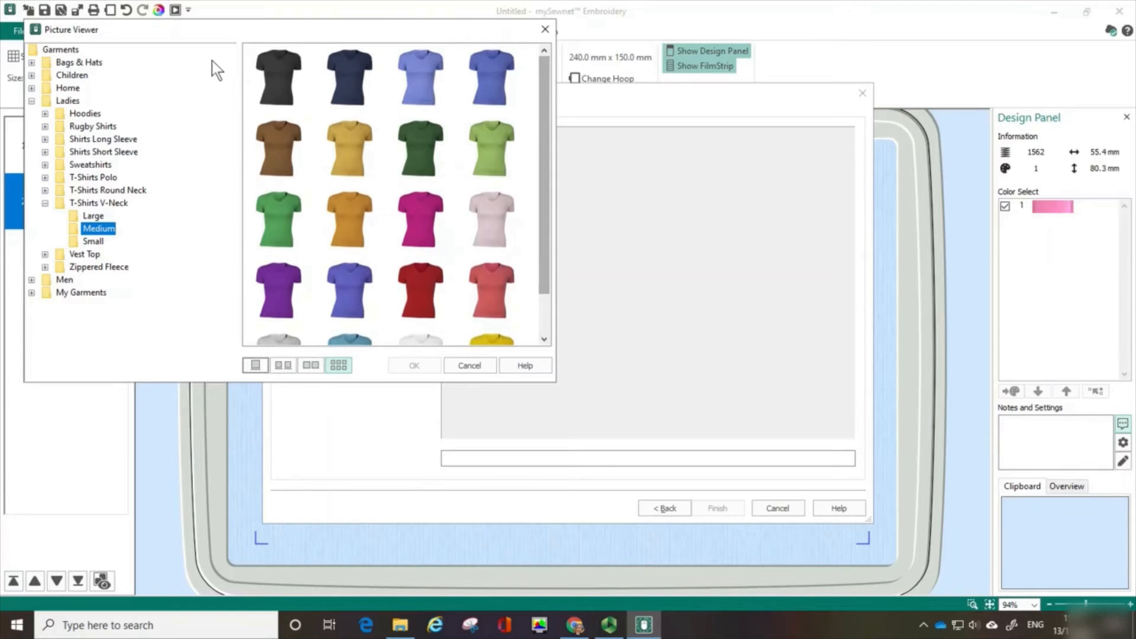
pyautogui.click(287, 80)
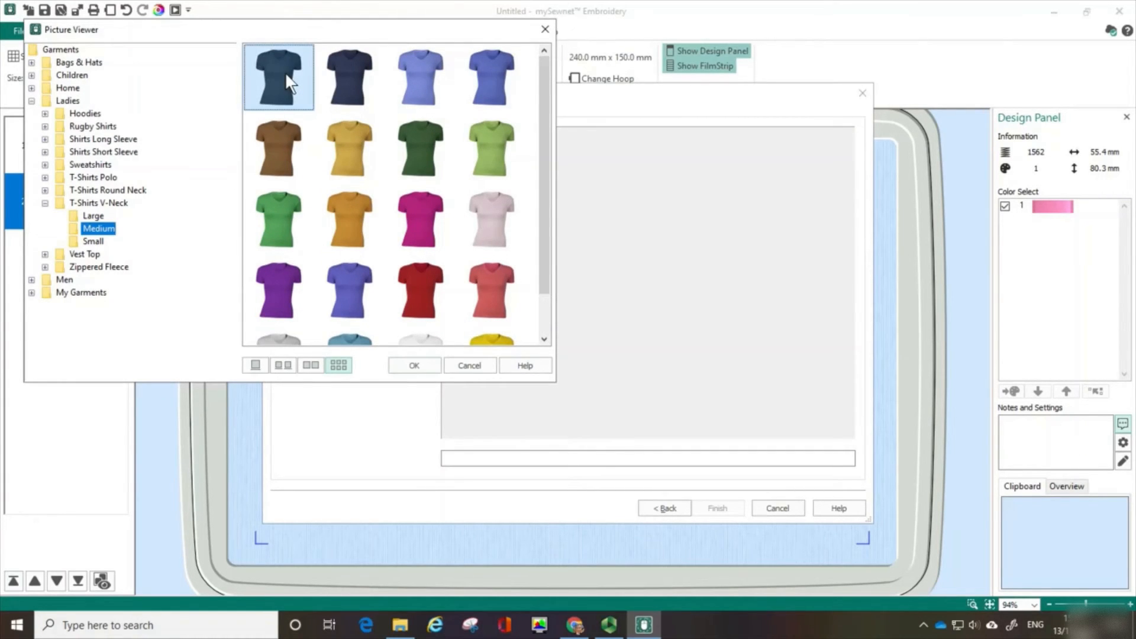
pyautogui.doubleClick(285, 72)
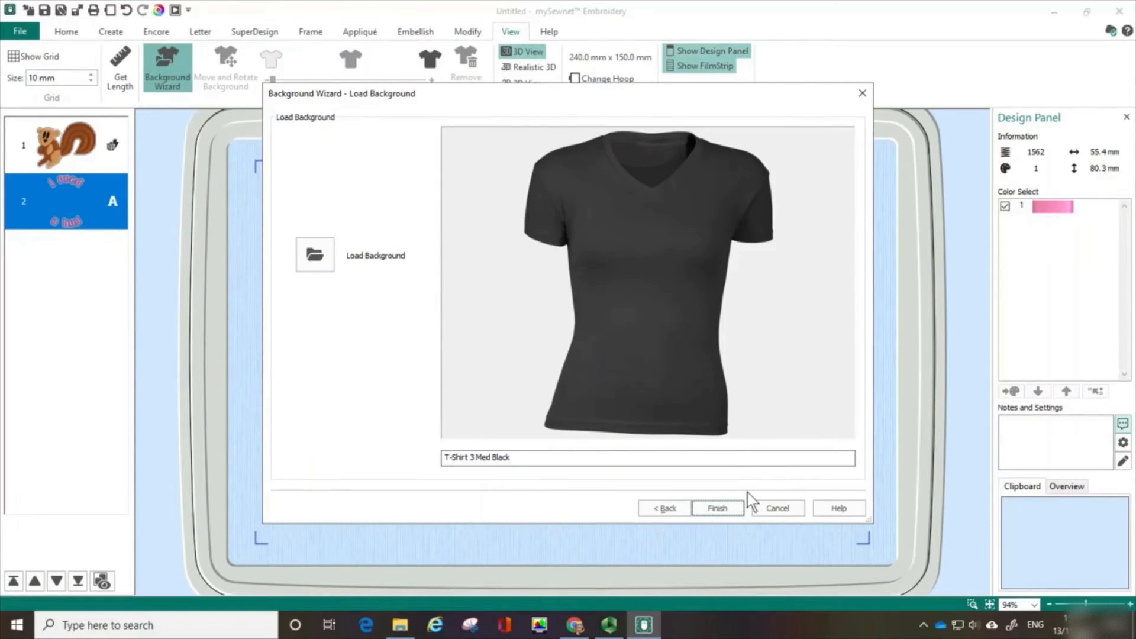
pyautogui.click(717, 509)
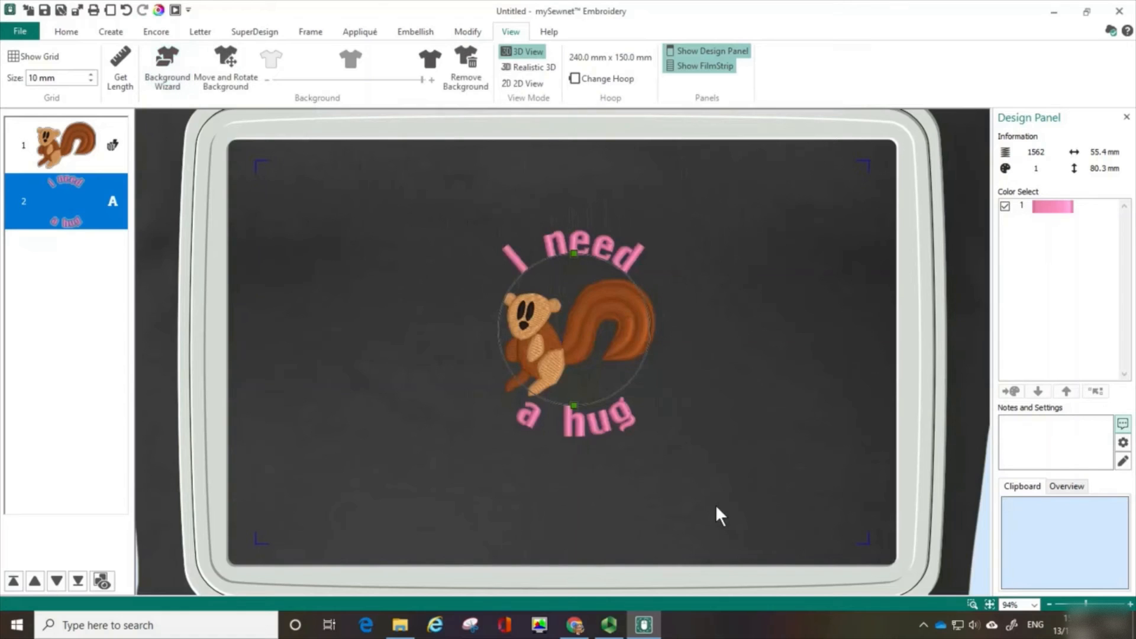
# Move the T-shirt background so the hoop and design sit on the chest beside the V-neck
pyautogui.click(1045, 600)
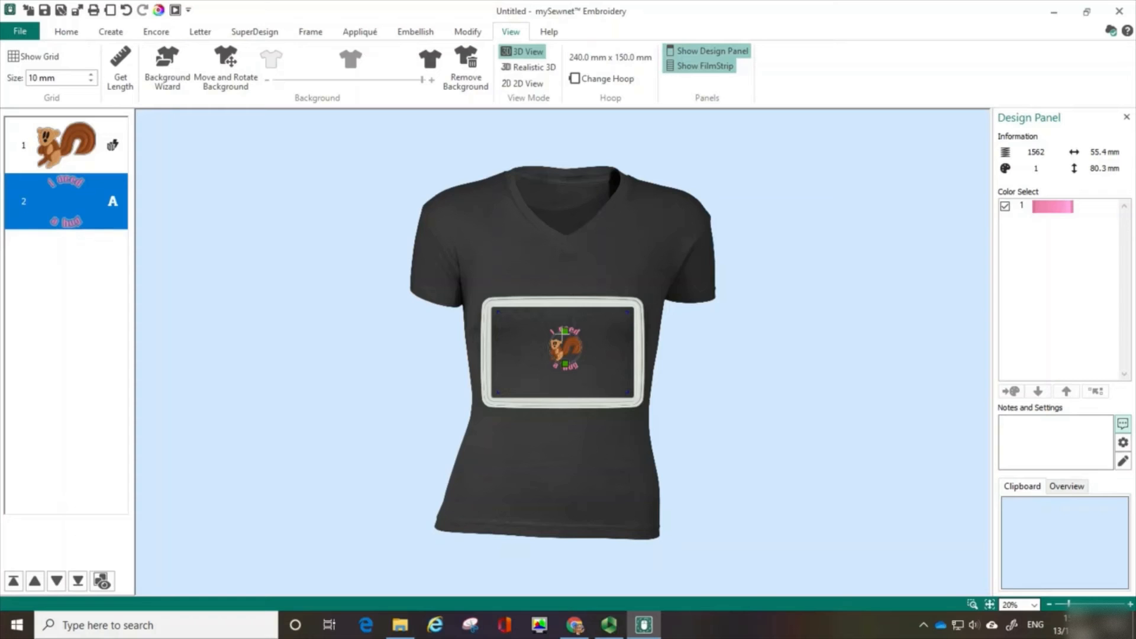
pyautogui.click(224, 67)
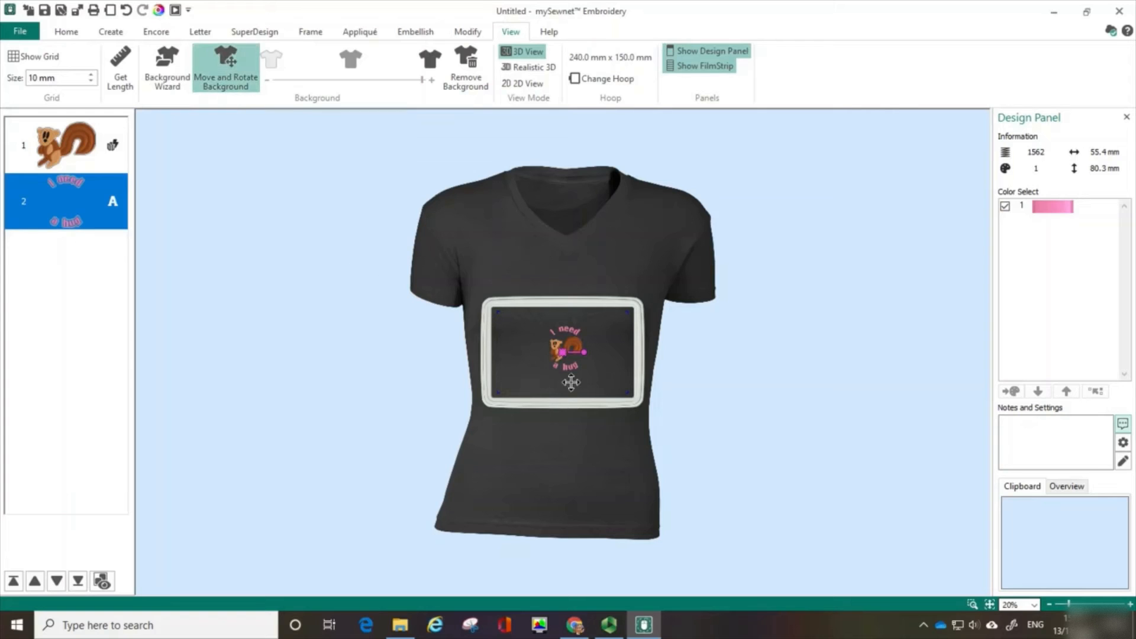
pyautogui.click(1128, 605)
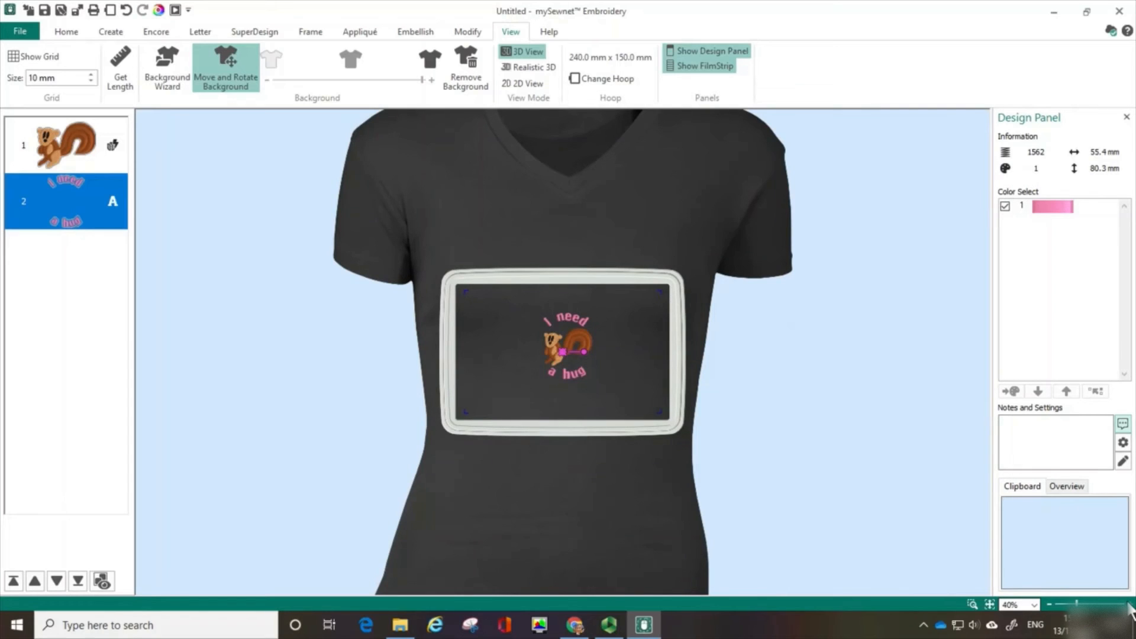
pyautogui.click(1128, 605)
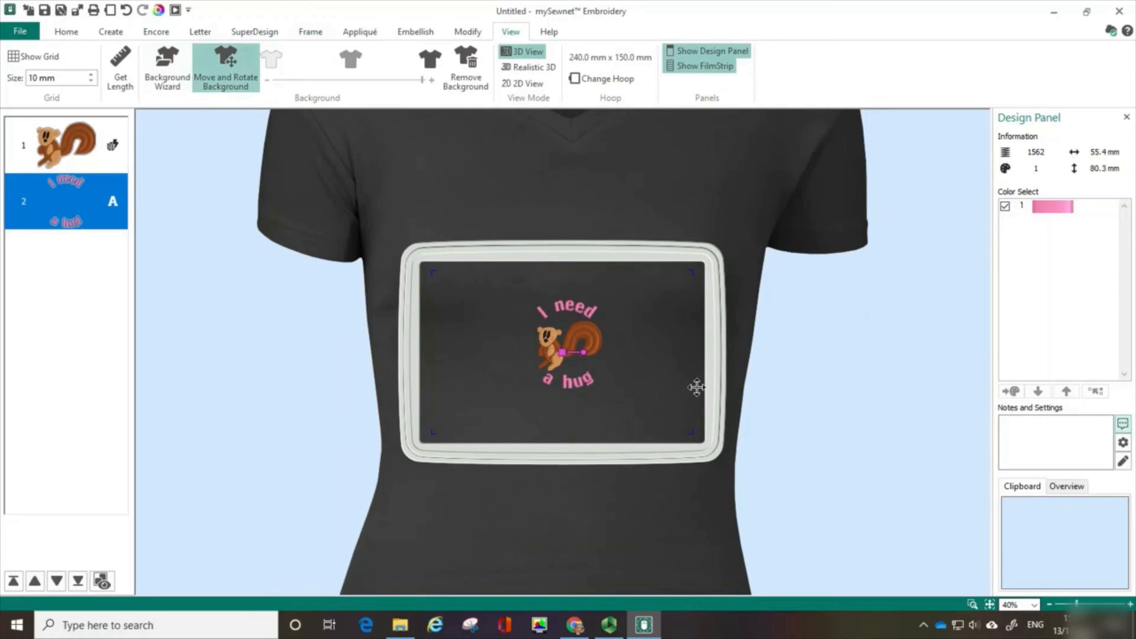
pyautogui.click(225, 75)
pyautogui.moveTo(677, 315); pyautogui.dragTo(583, 467)
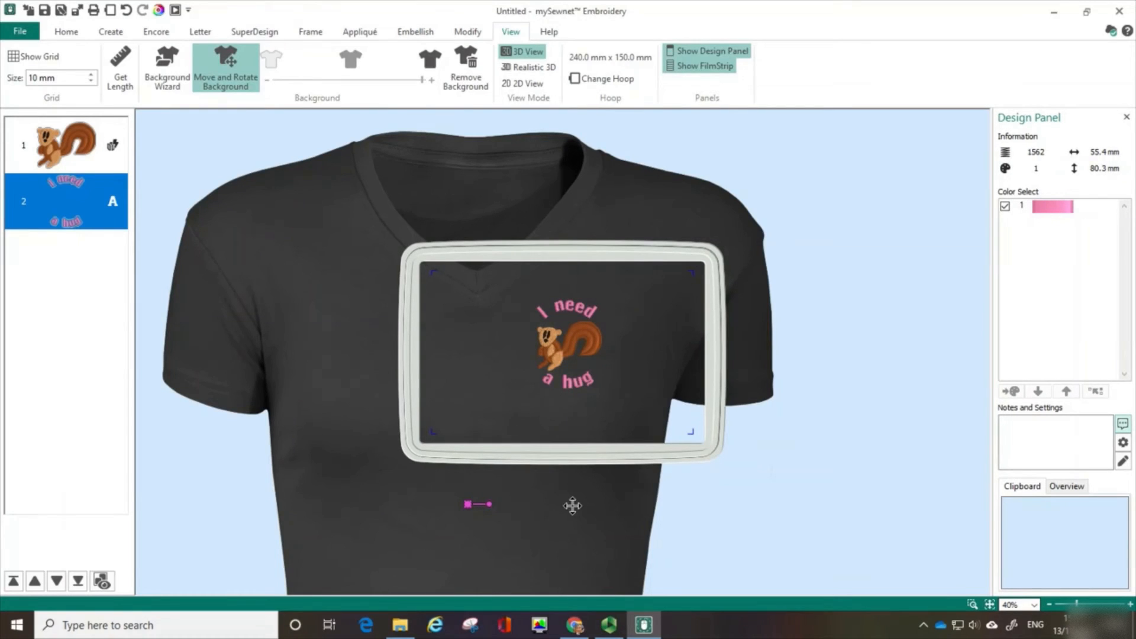
pyautogui.moveTo(573, 504)
pyautogui.mouseDown()
pyautogui.moveTo(637, 459)
pyautogui.moveTo(530, 456)
pyautogui.moveTo(530, 531)
pyautogui.moveTo(698, 571)
pyautogui.moveTo(730, 520)
pyautogui.moveTo(654, 472)
pyautogui.moveTo(573, 507)
pyautogui.mouseUp()
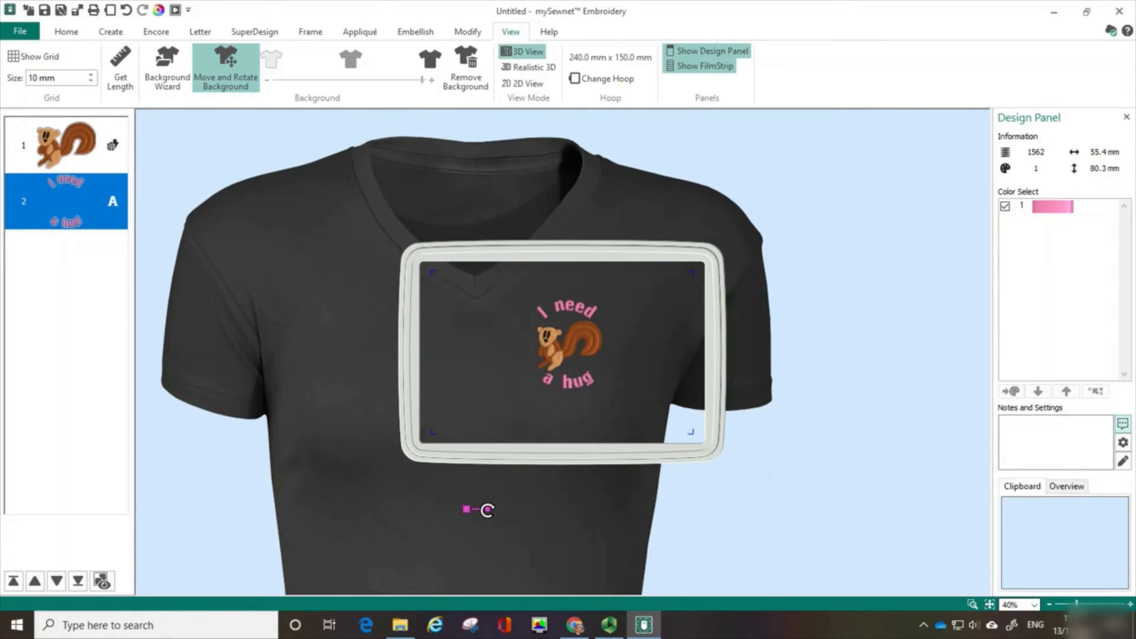
# Rotate the T-shirt background slightly counterclockwise and nudge it to fine-tune the design's placement on the chest
pyautogui.press('ctrl')
pyautogui.press('ctrl')
pyautogui.moveTo(488, 510); pyautogui.dragTo(489, 507)
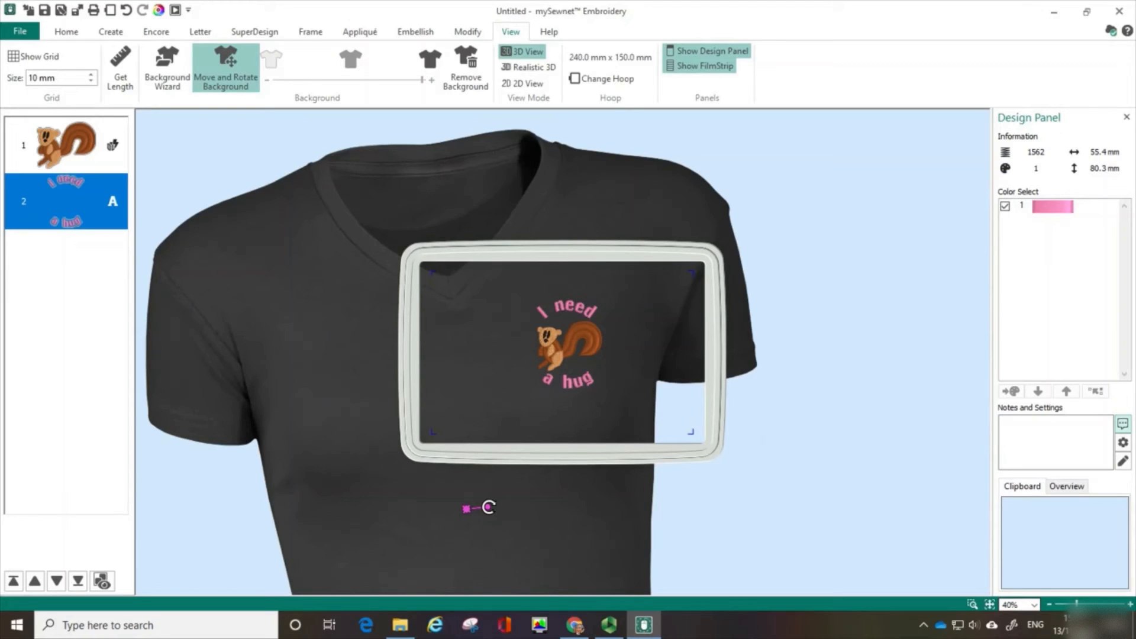
pyautogui.moveTo(565, 507); pyautogui.dragTo(572, 514)
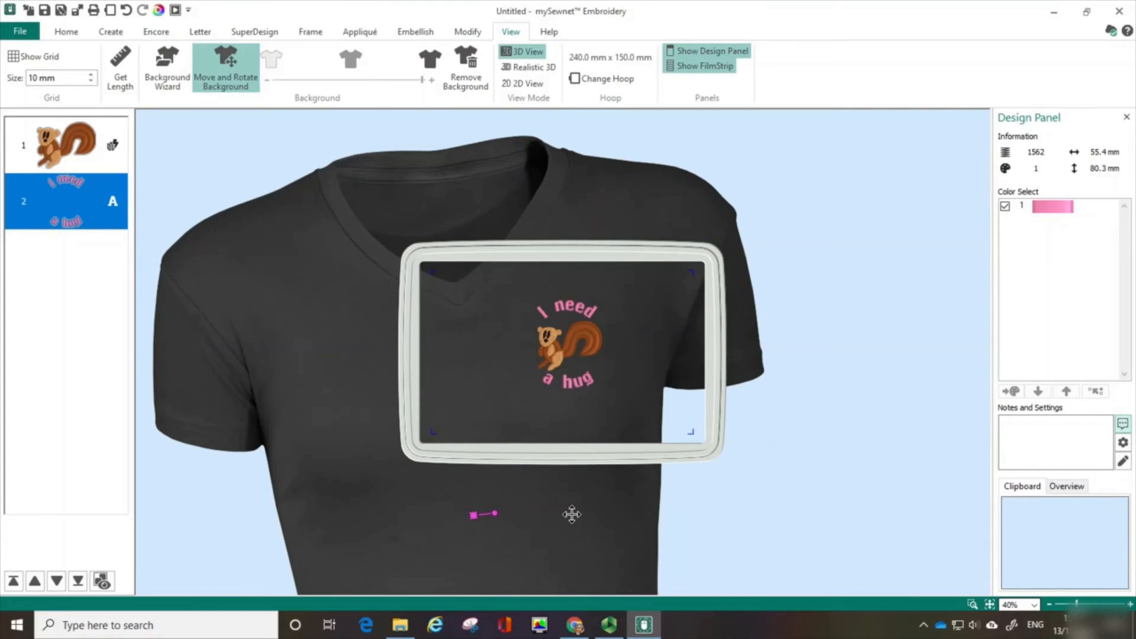
# Preview the design on the shirt in Life View at 53% zoom, play the animation, and check the sharing options
pyautogui.click(158, 12)
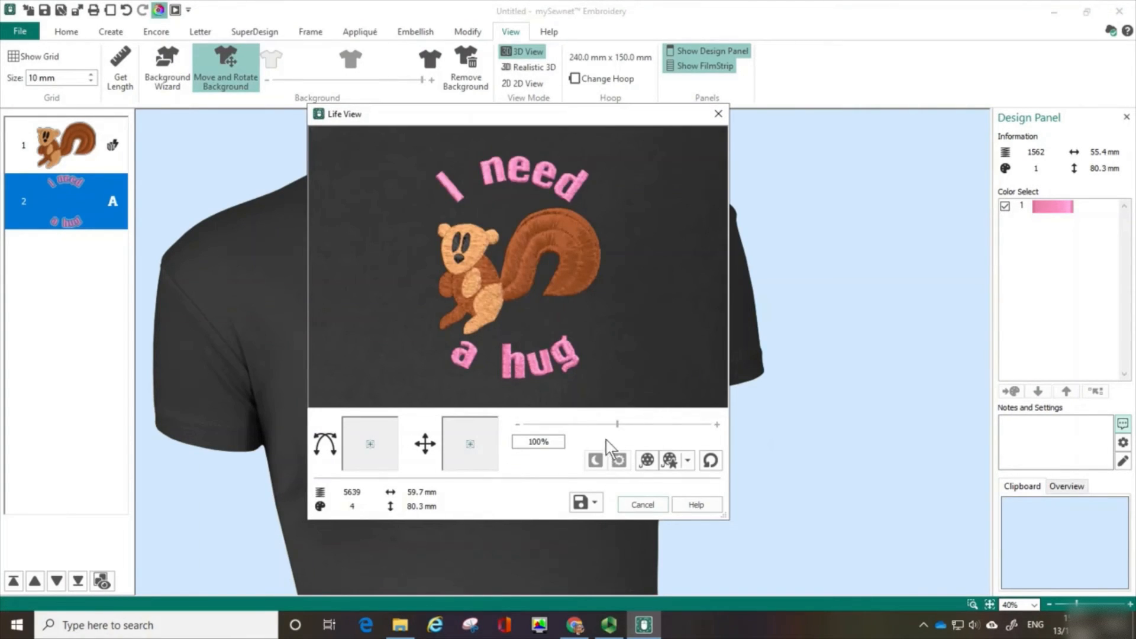
pyautogui.moveTo(617, 427); pyautogui.dragTo(571, 427)
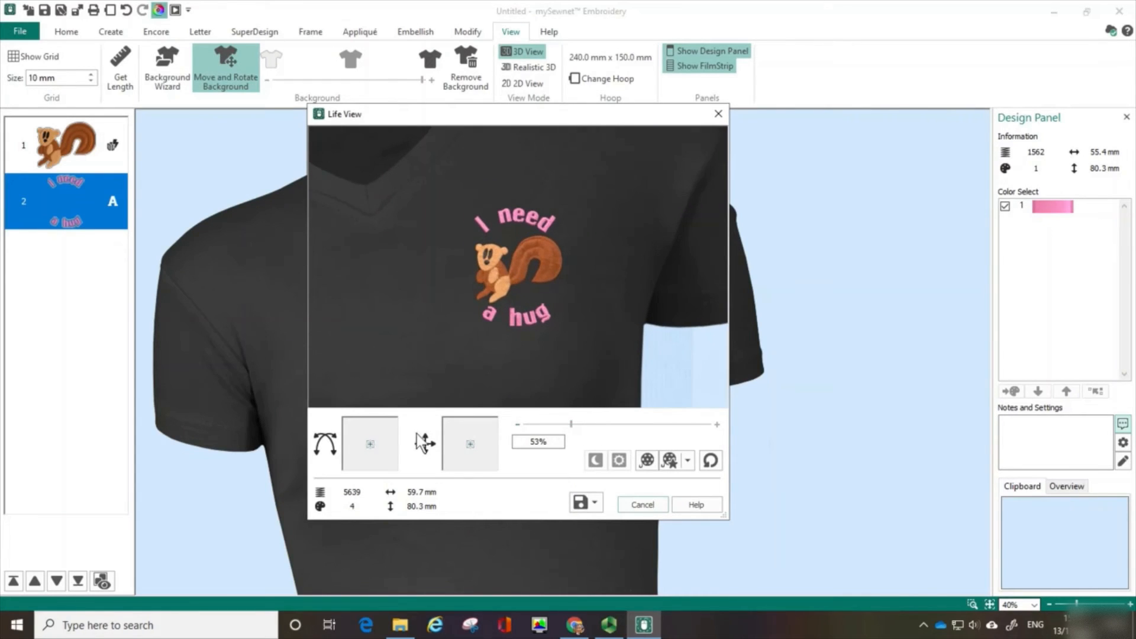
pyautogui.moveTo(498, 370)
pyautogui.mouseDown()
pyautogui.moveTo(596, 363)
pyautogui.moveTo(521, 350)
pyautogui.moveTo(540, 360)
pyautogui.moveTo(473, 373)
pyautogui.mouseUp()
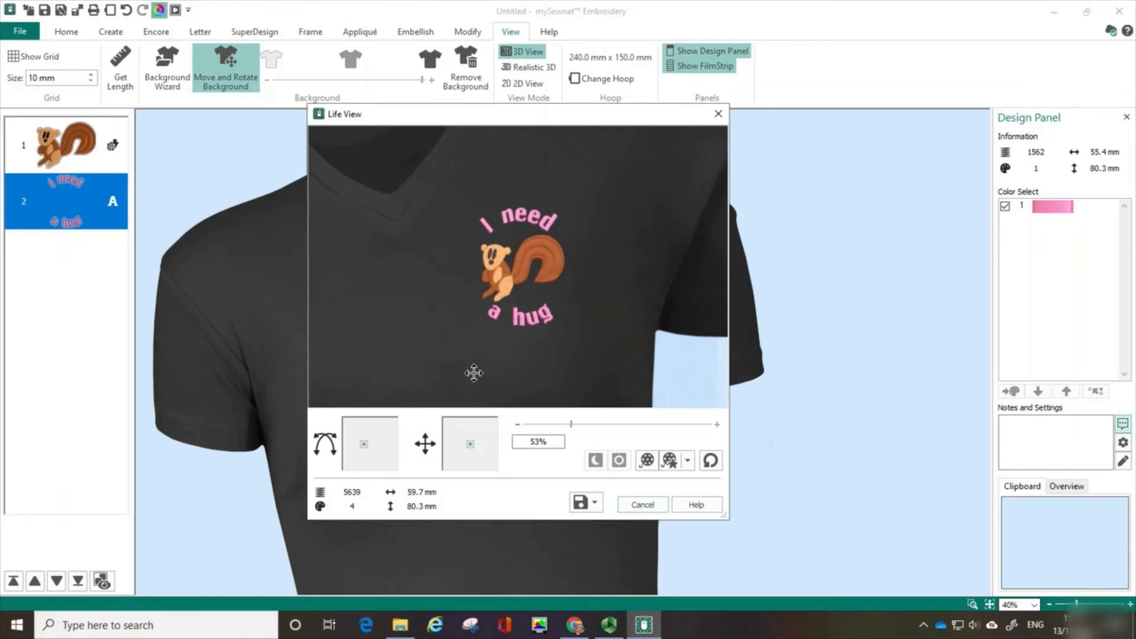
pyautogui.click(647, 460)
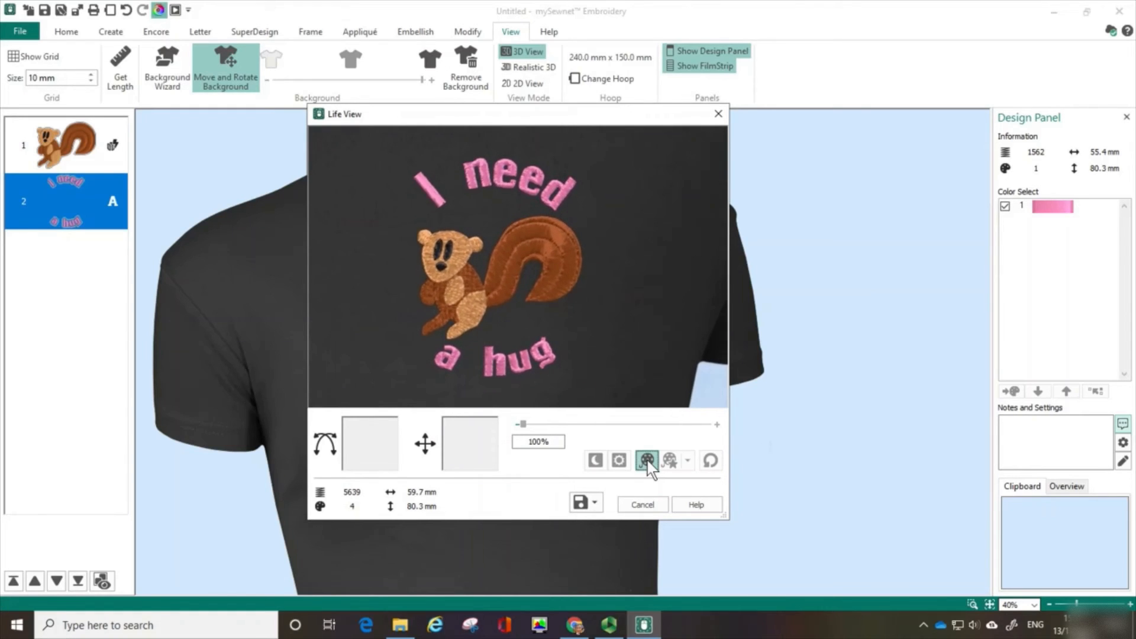
pyautogui.click(588, 507)
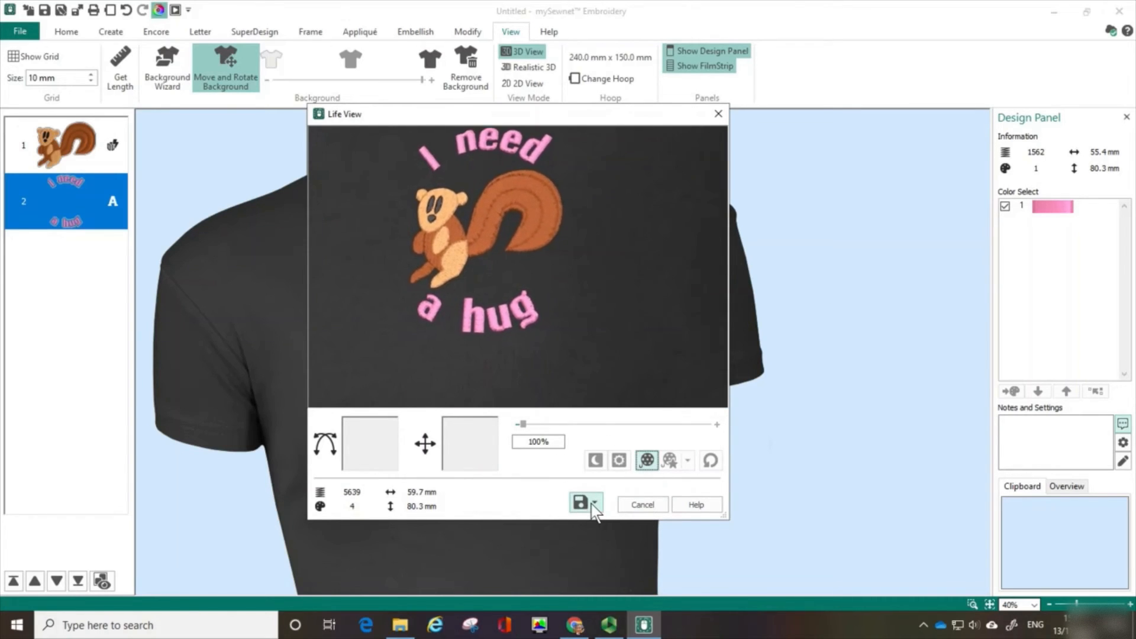
pyautogui.click(594, 504)
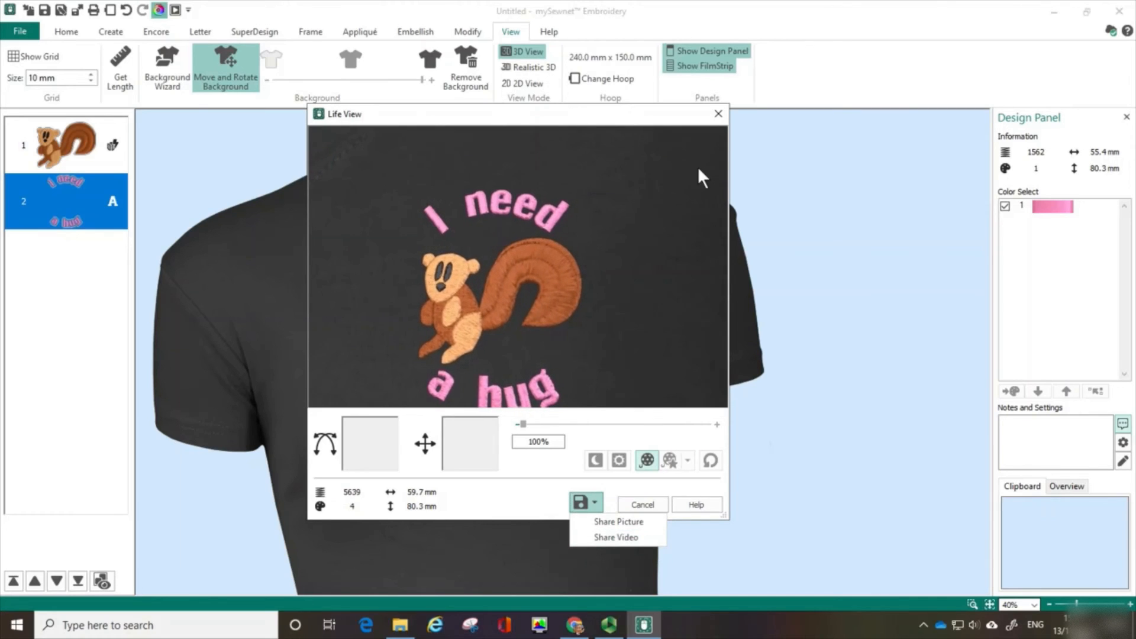
pyautogui.click(718, 113)
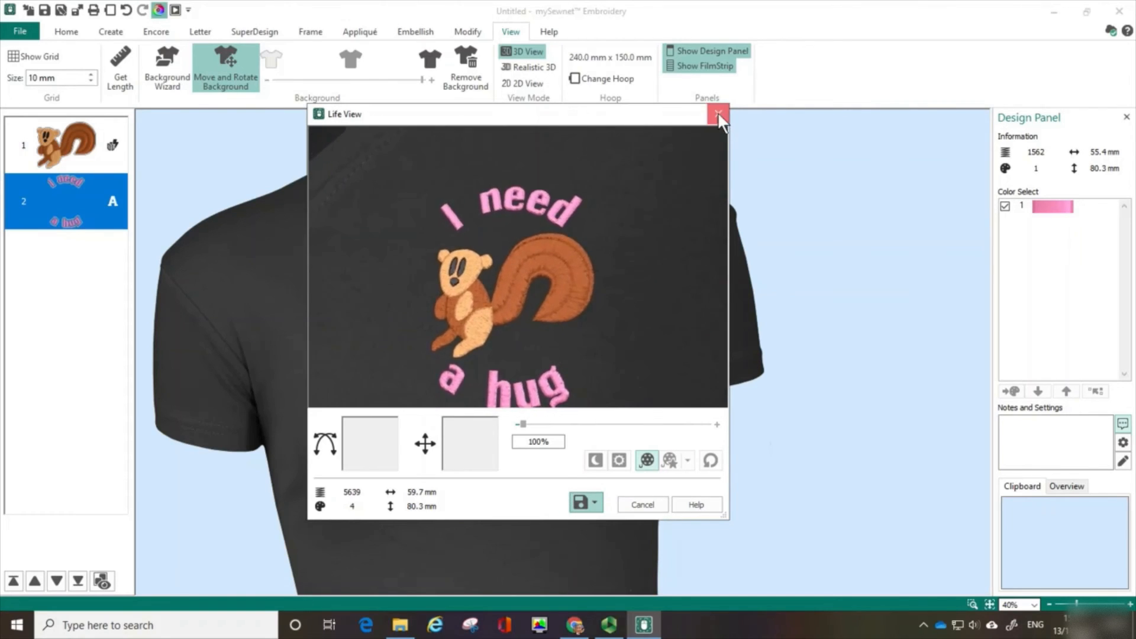
pyautogui.click(718, 112)
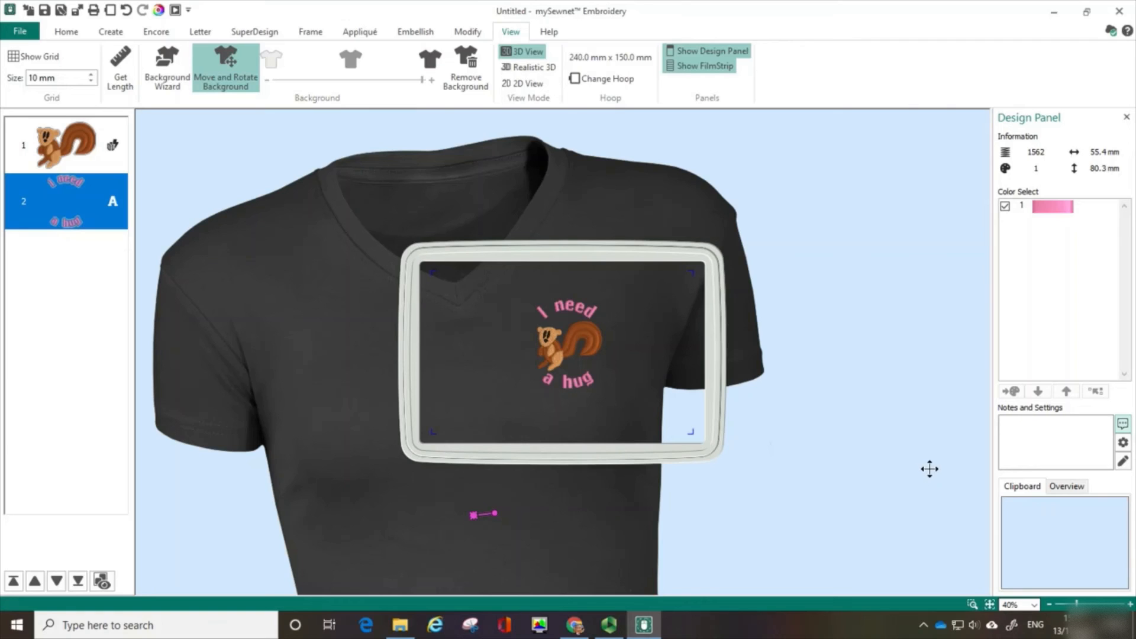
# Open the lettering's thread color for editing and choose Madeira Rayon 40 from all thread ranges
pyautogui.moveTo(1059, 214)
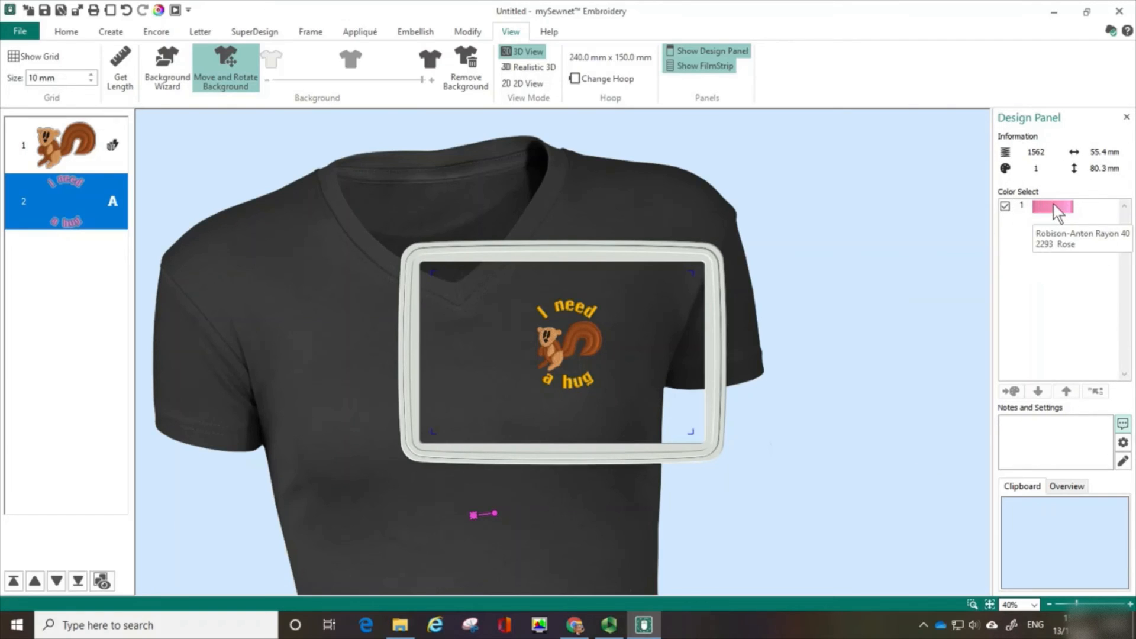
pyautogui.click(1054, 204)
pyautogui.doubleClick(1054, 205)
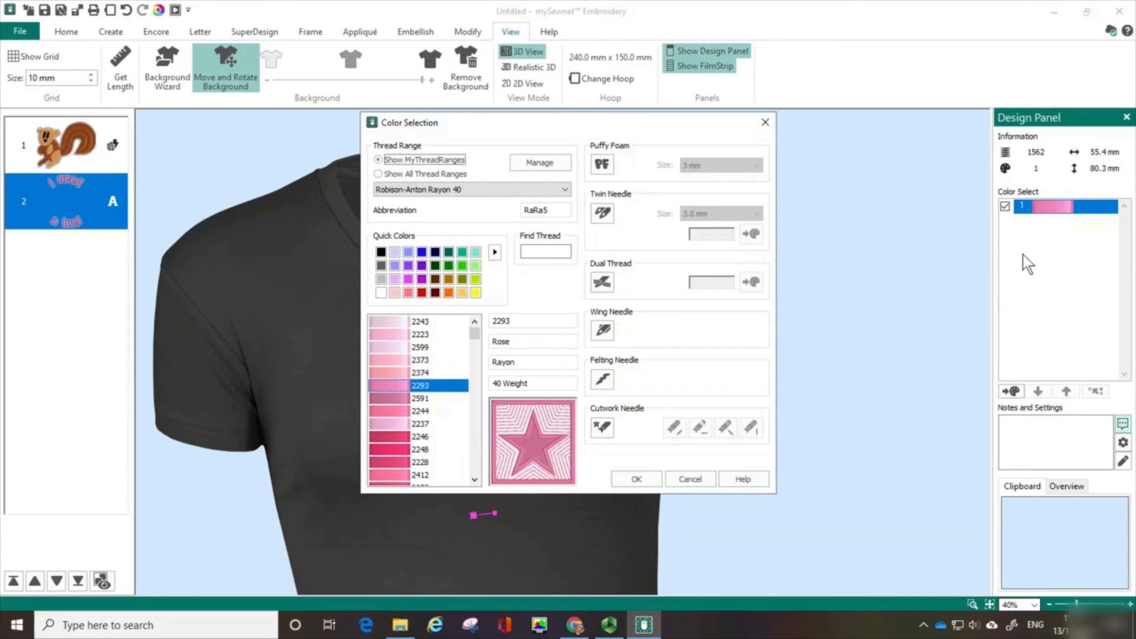
pyautogui.click(450, 279)
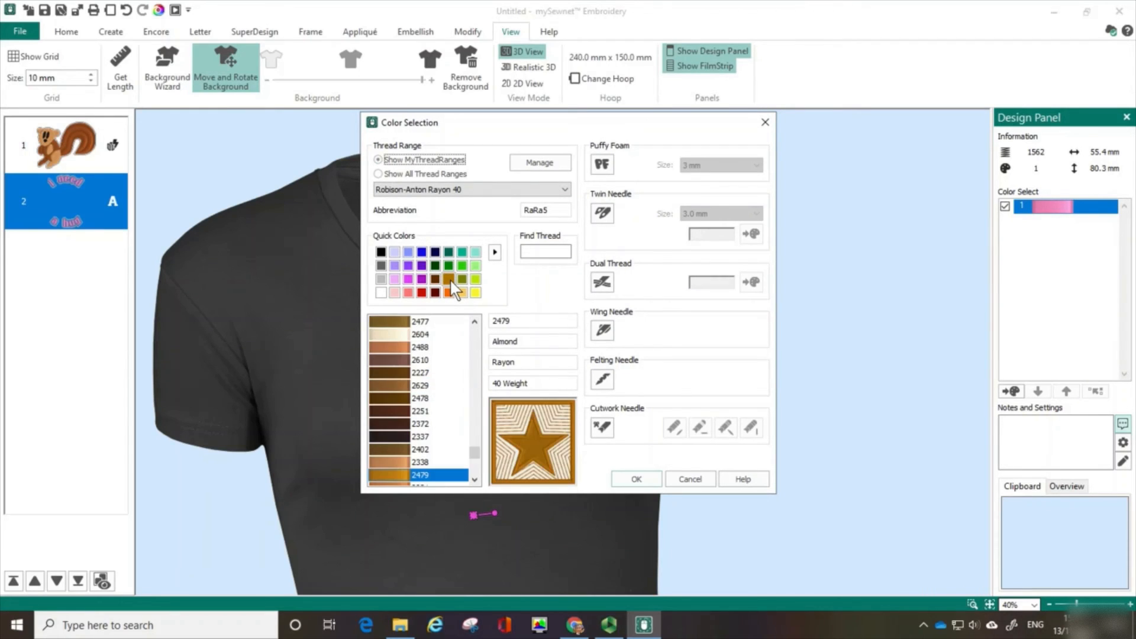
pyautogui.click(377, 174)
pyautogui.click(562, 190)
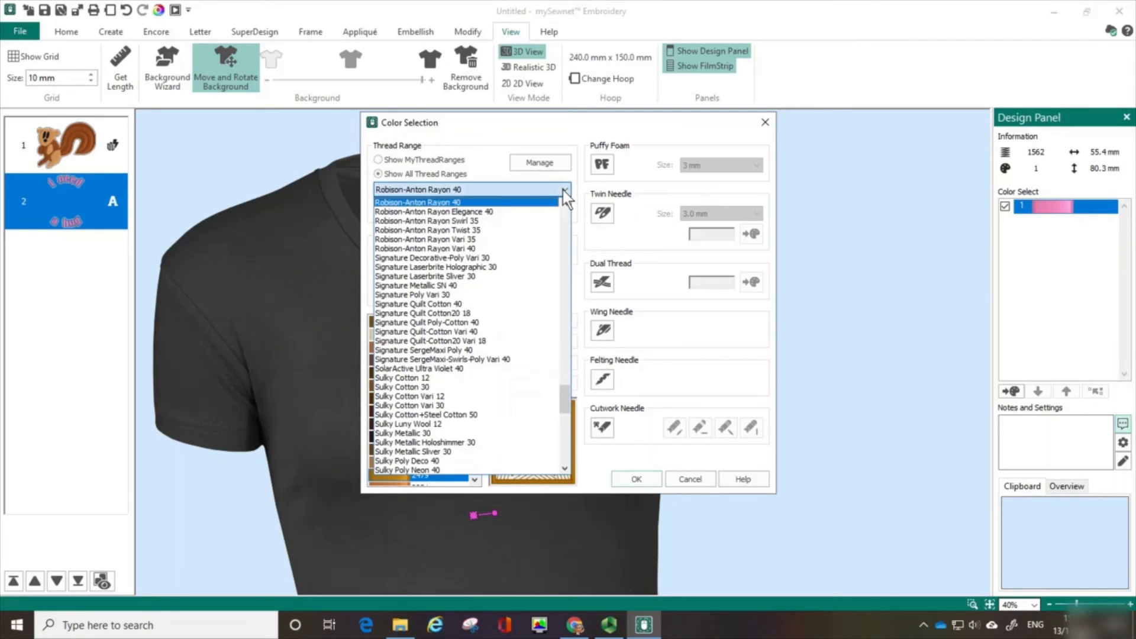
pyautogui.moveTo(566, 393); pyautogui.dragTo(563, 338)
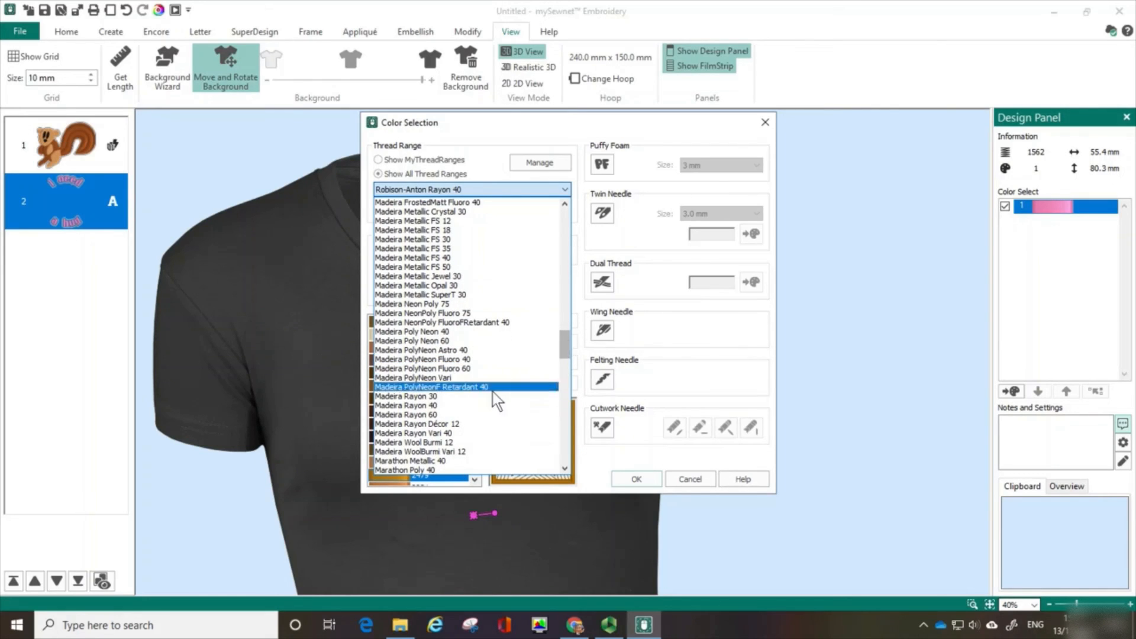
pyautogui.click(465, 406)
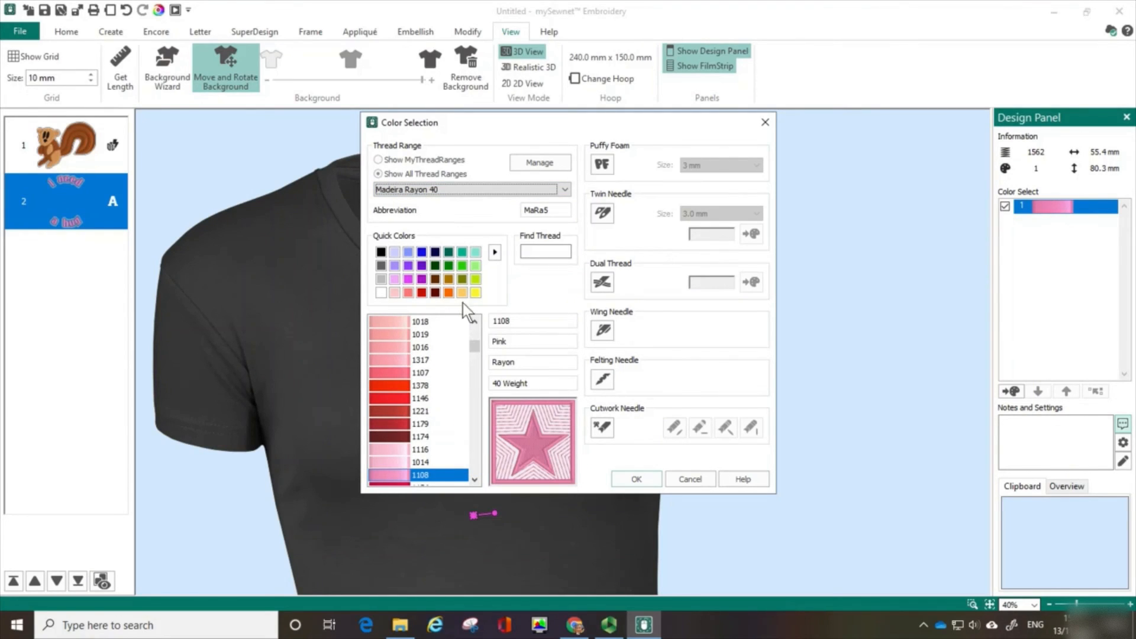
# Recolor the "I need a hug" lettering with Madeira Rayon 40 thread 1226 Caramel
pyautogui.click(448, 279)
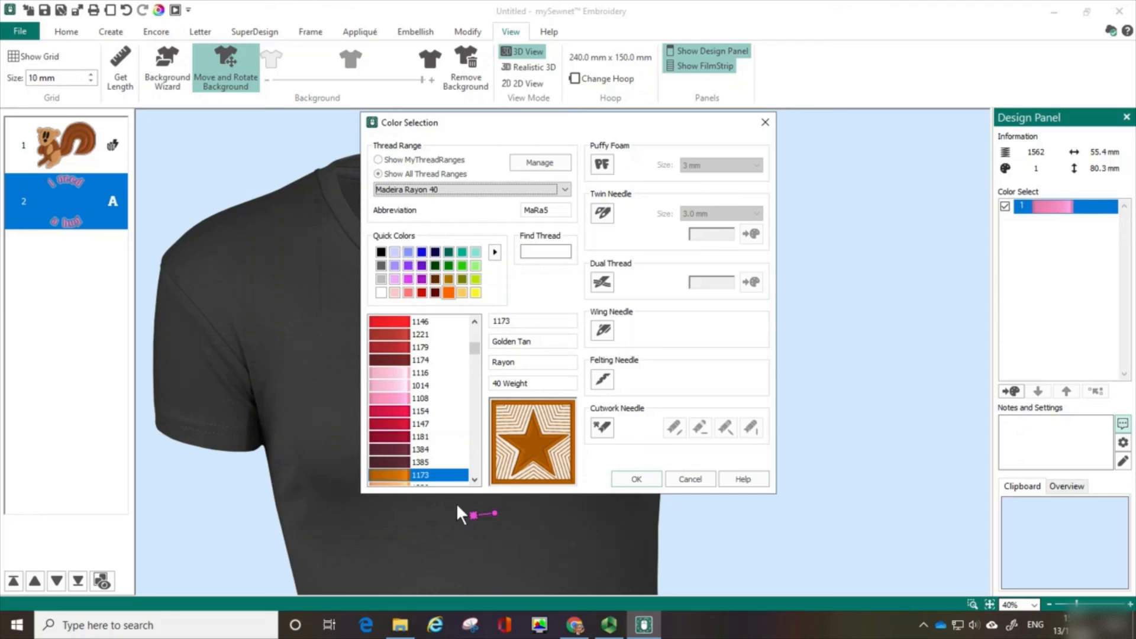
pyautogui.click(474, 480)
pyautogui.click(474, 480)
pyautogui.click(474, 479)
pyautogui.click(474, 480)
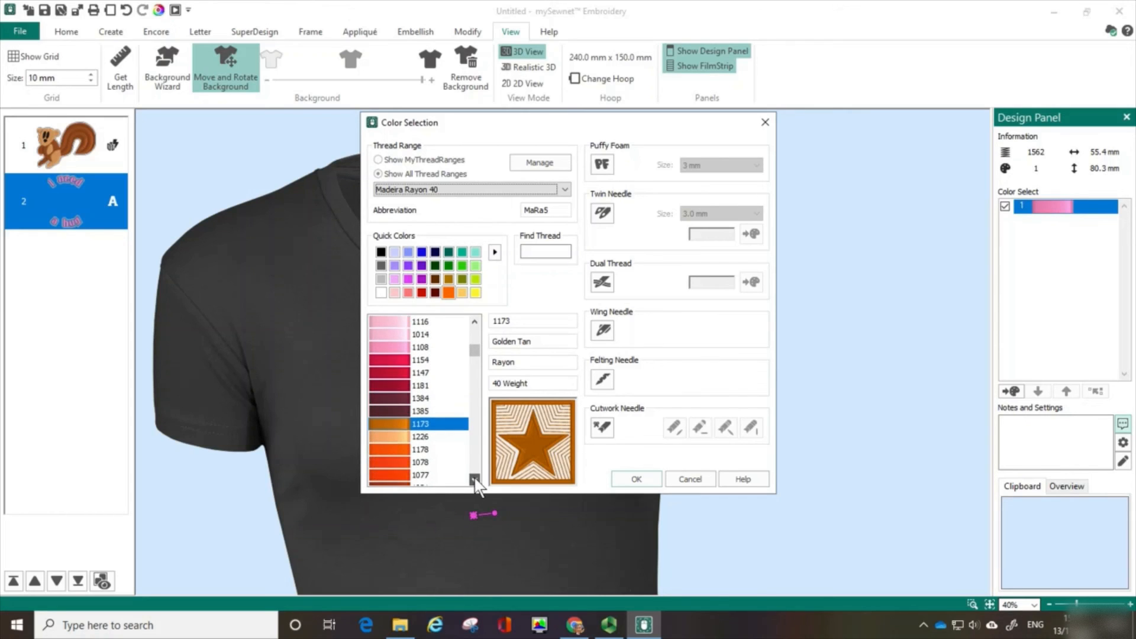
pyautogui.click(412, 438)
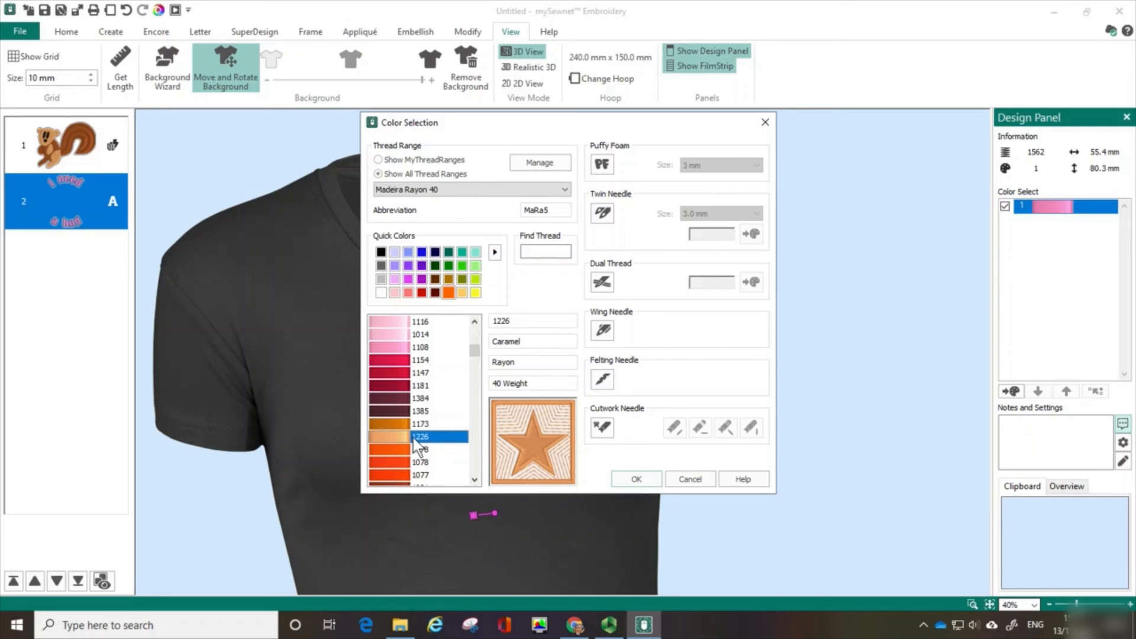
pyautogui.press('ctrl')
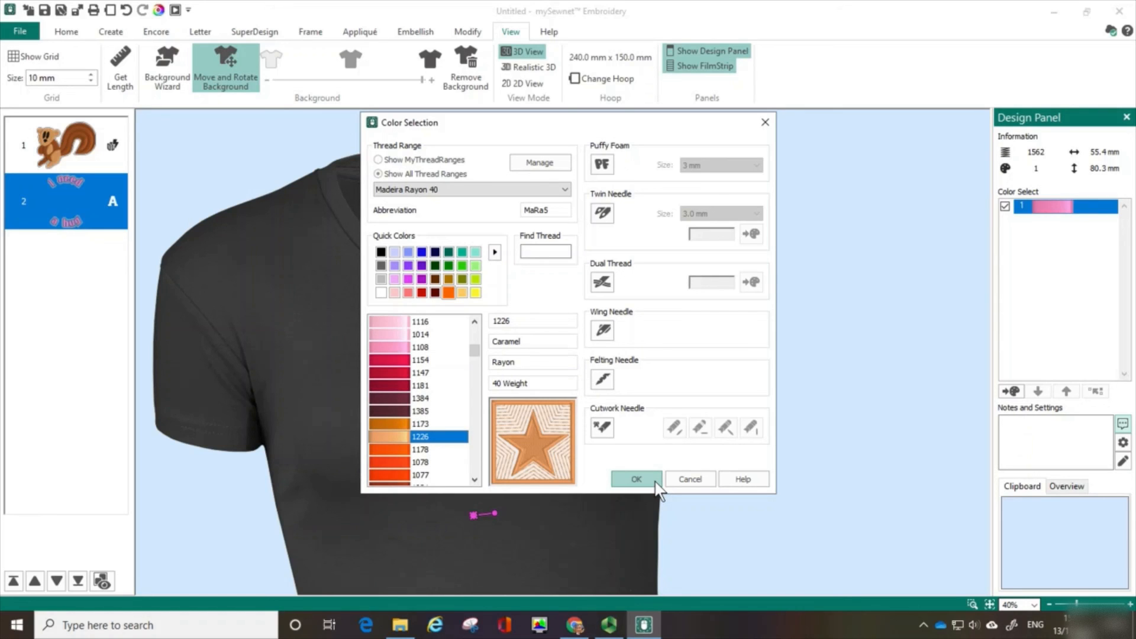
pyautogui.click(636, 479)
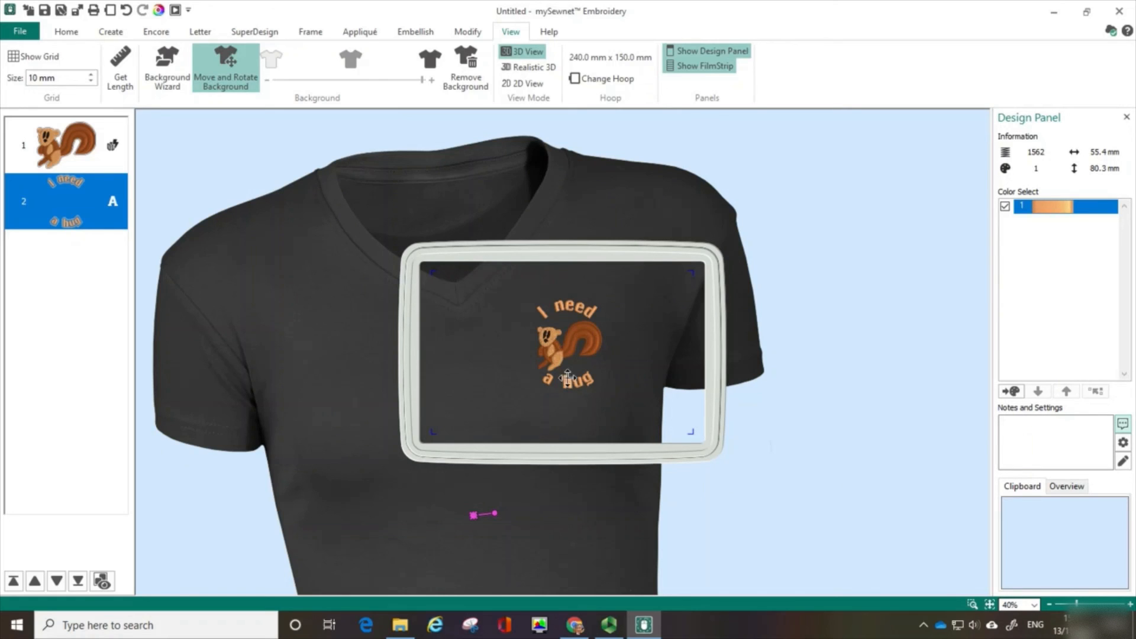
# Preview the recolored design on the shirt in Life View, play the animation, and check the picture and video sharing options
pyautogui.click(160, 11)
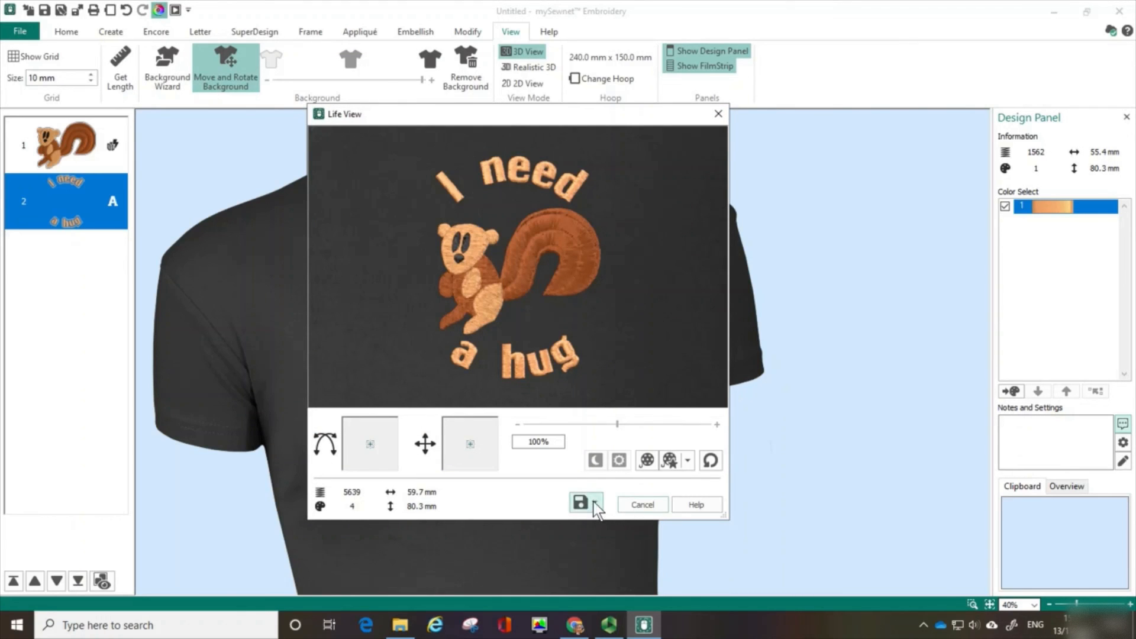
pyautogui.click(647, 462)
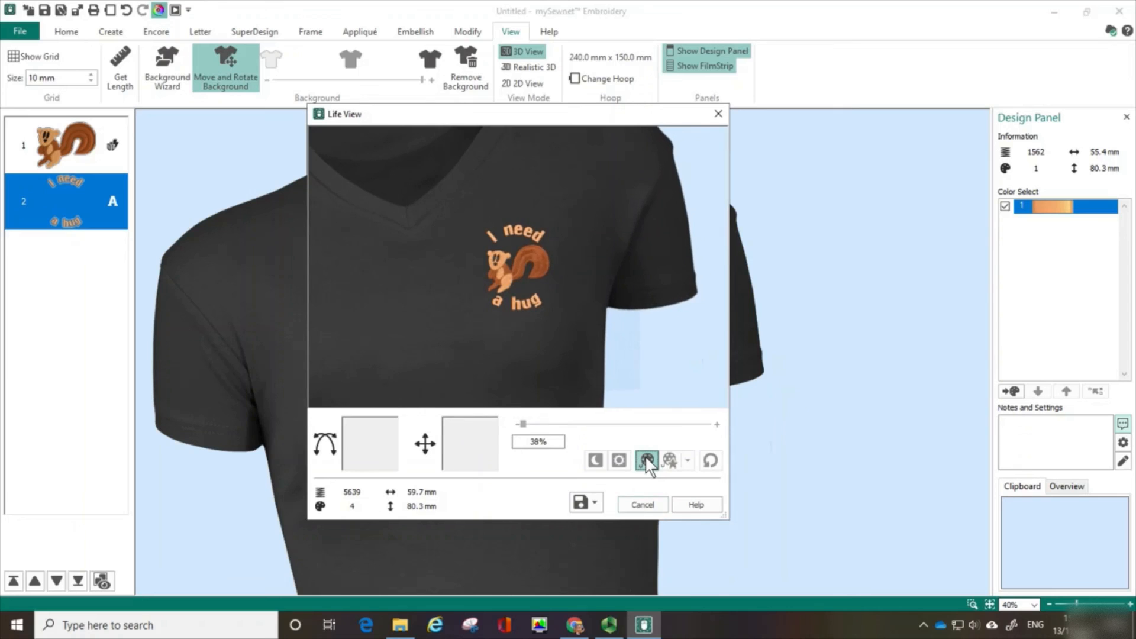
pyautogui.click(595, 505)
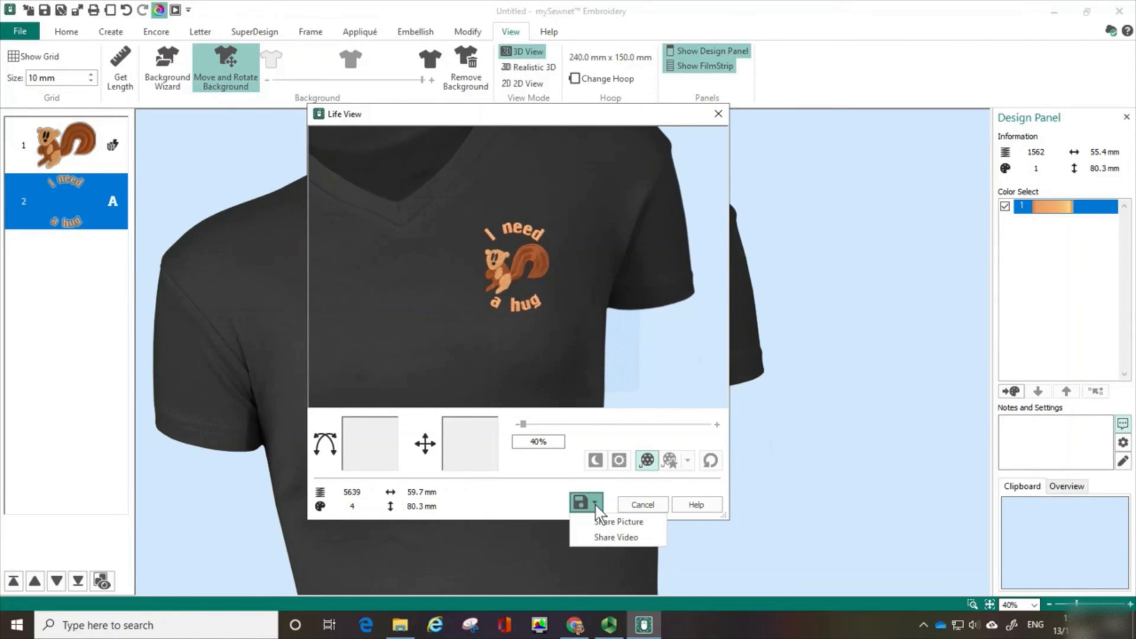
pyautogui.click(716, 112)
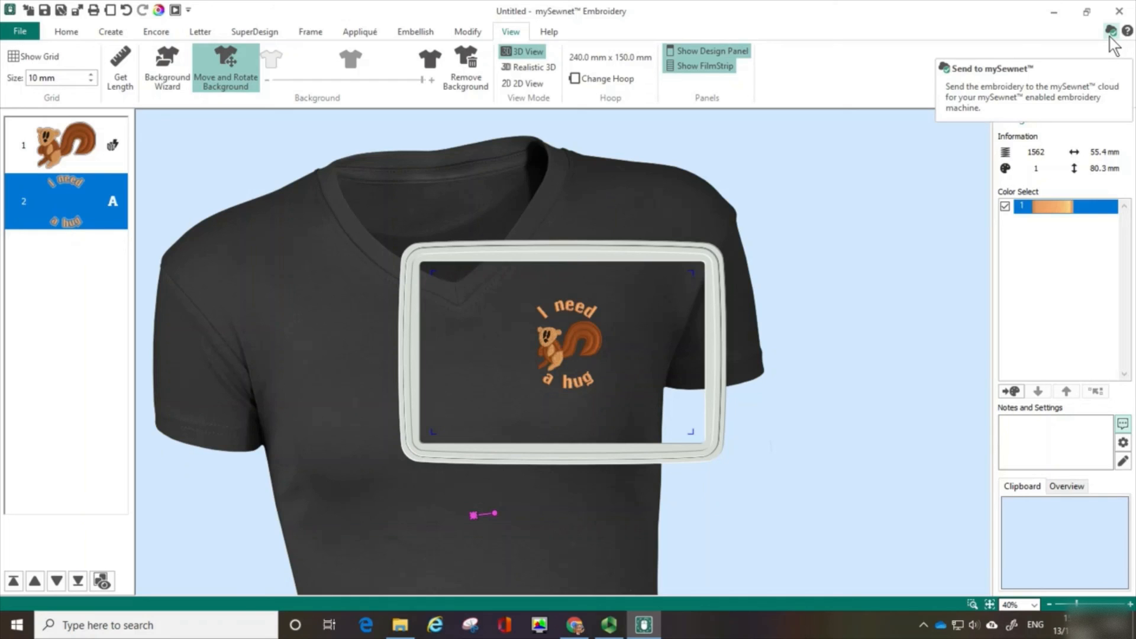
# Examine the Export settings and the list of available embroidery file formats, leaving without exporting
pyautogui.click(19, 31)
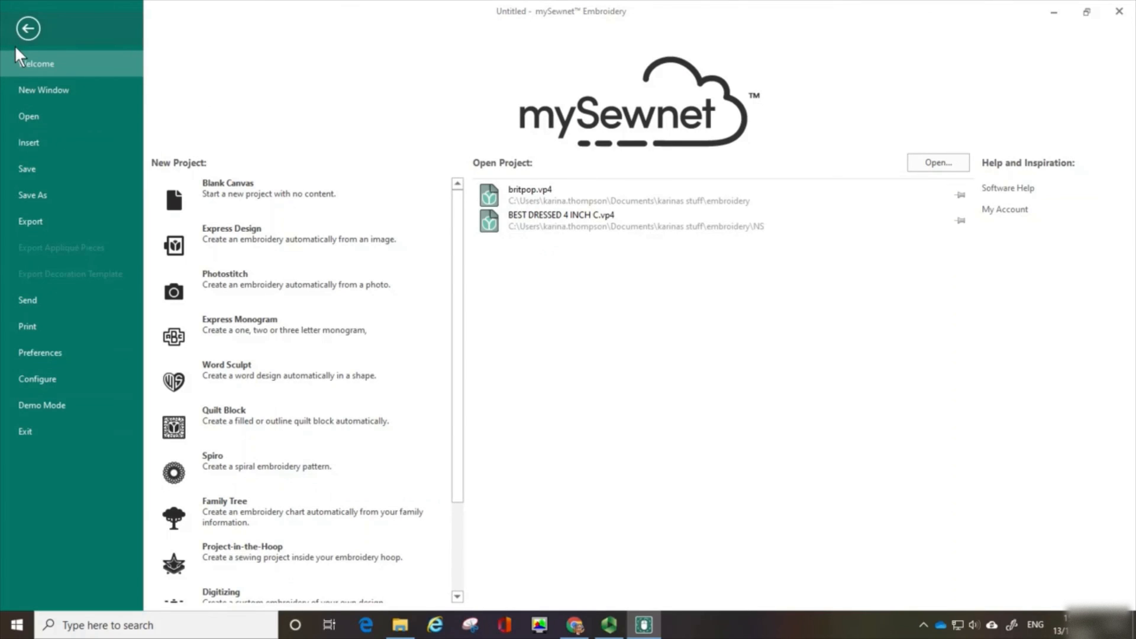
pyautogui.click(32, 220)
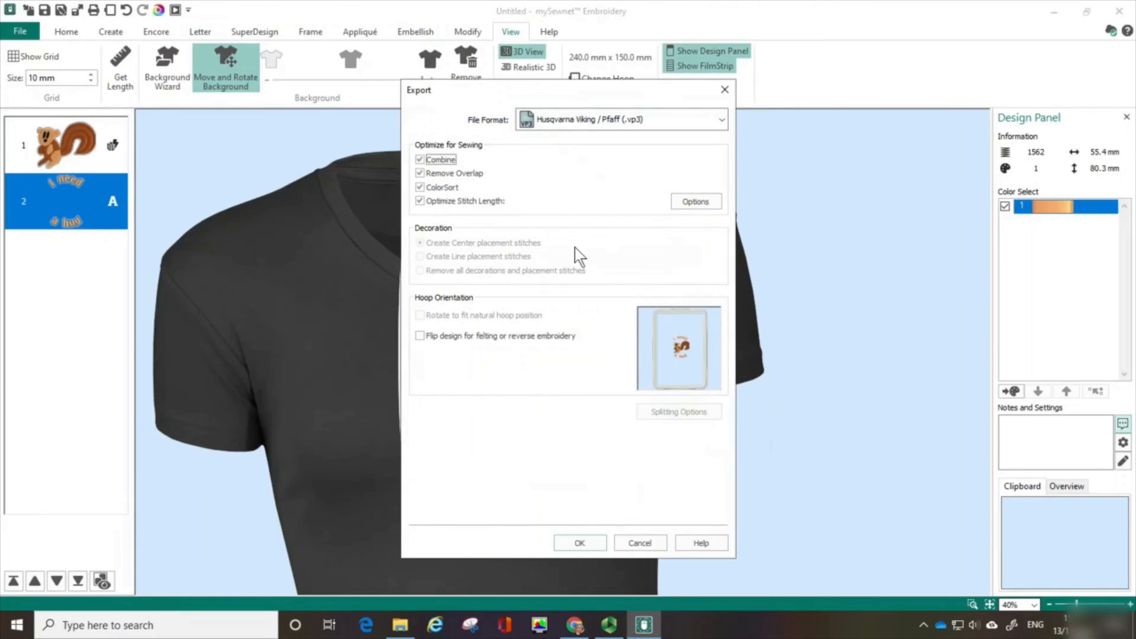
pyautogui.click(722, 119)
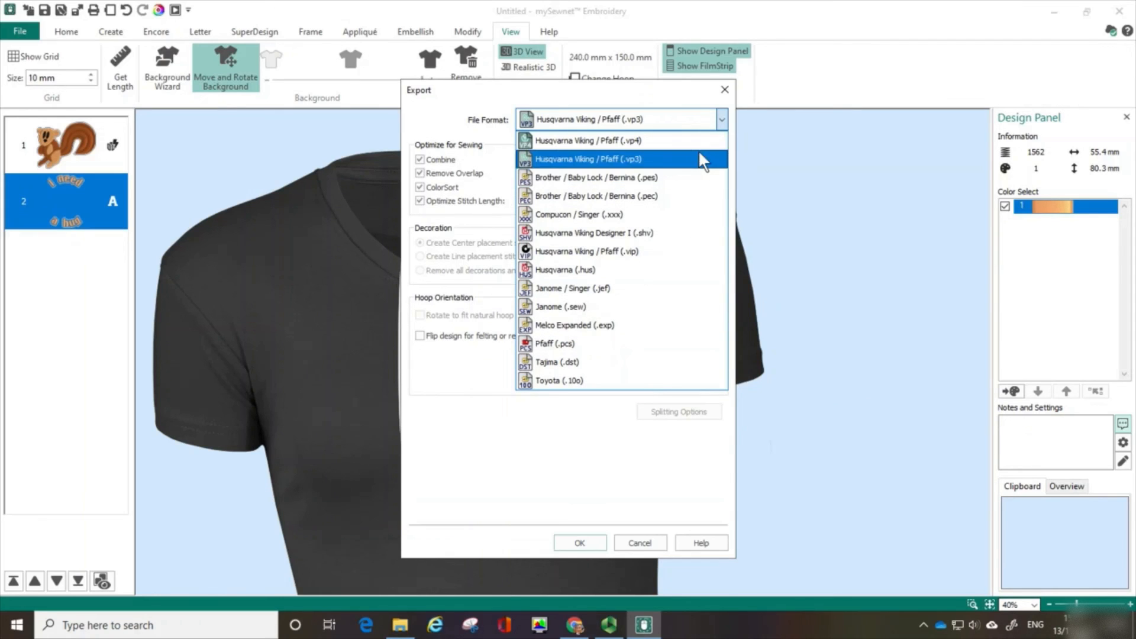
pyautogui.click(721, 120)
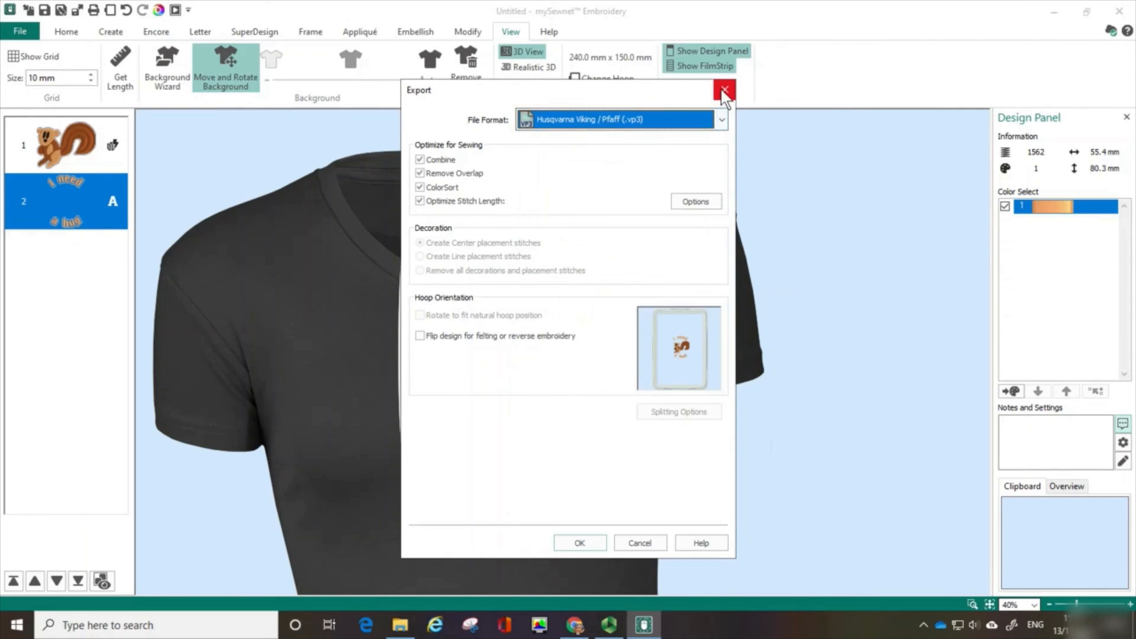
pyautogui.click(724, 89)
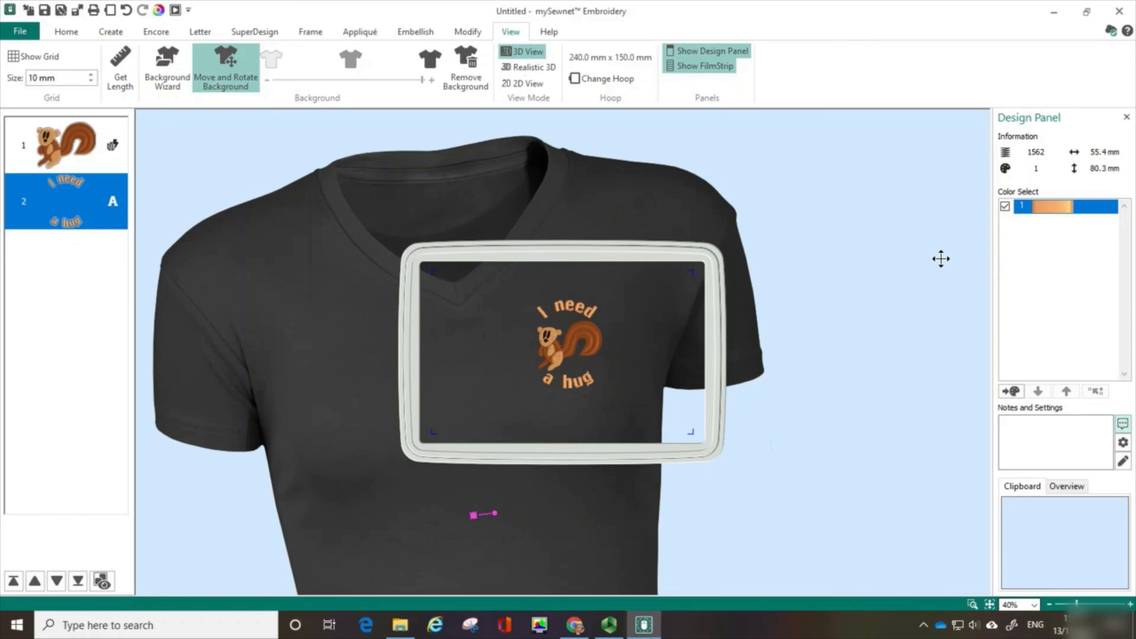